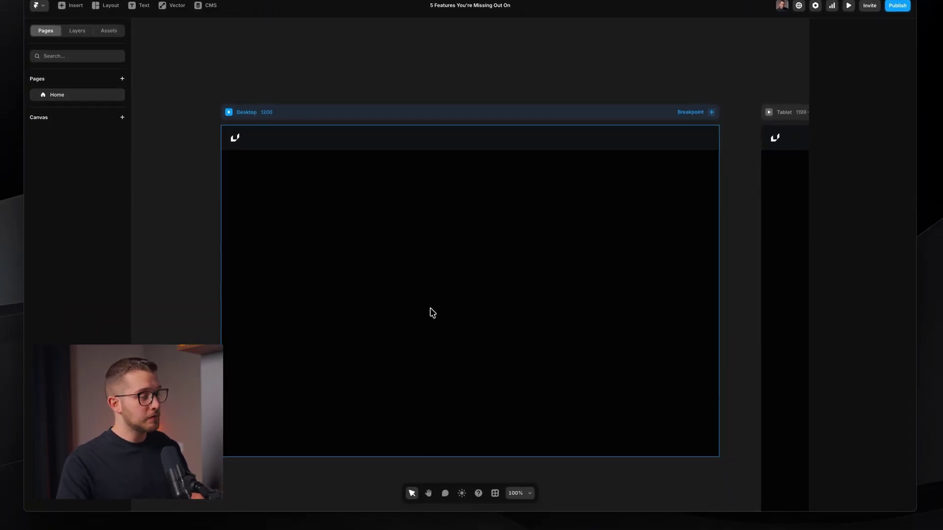
# Step: Draw a lorem ipsum text box in the Desktop frame and add Truncate from the Text + menu
pyautogui.press('t')
pyautogui.moveTo(407, 255); pyautogui.dragTo(549, 352)
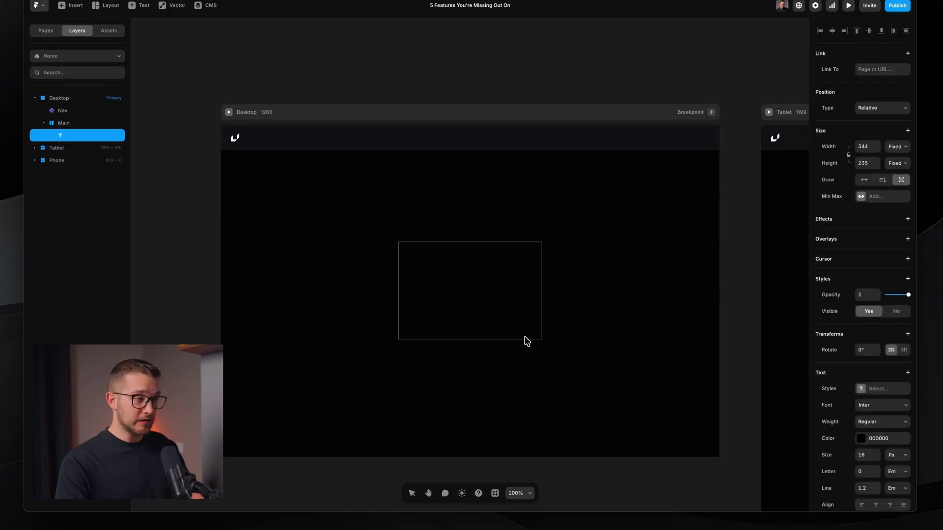
pyautogui.scroll(5, 491, 288)
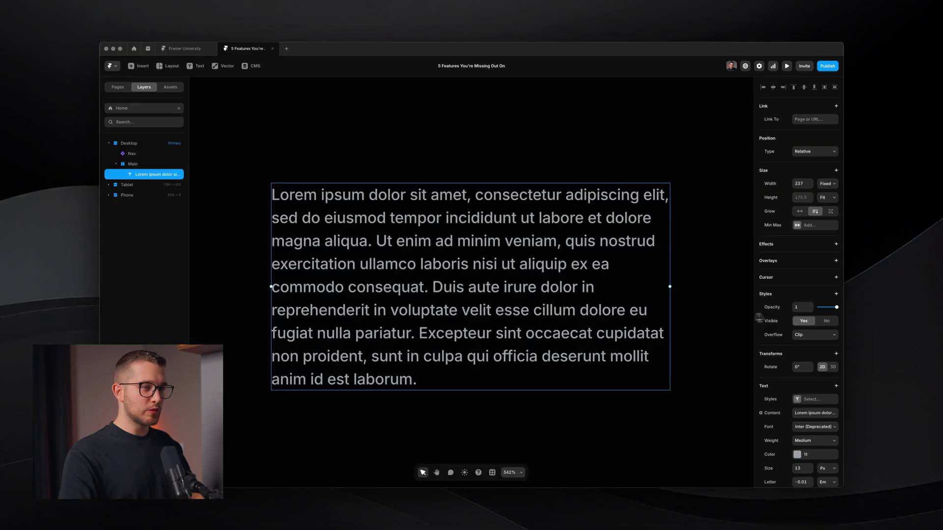
pyautogui.scroll(-3, 769, 318)
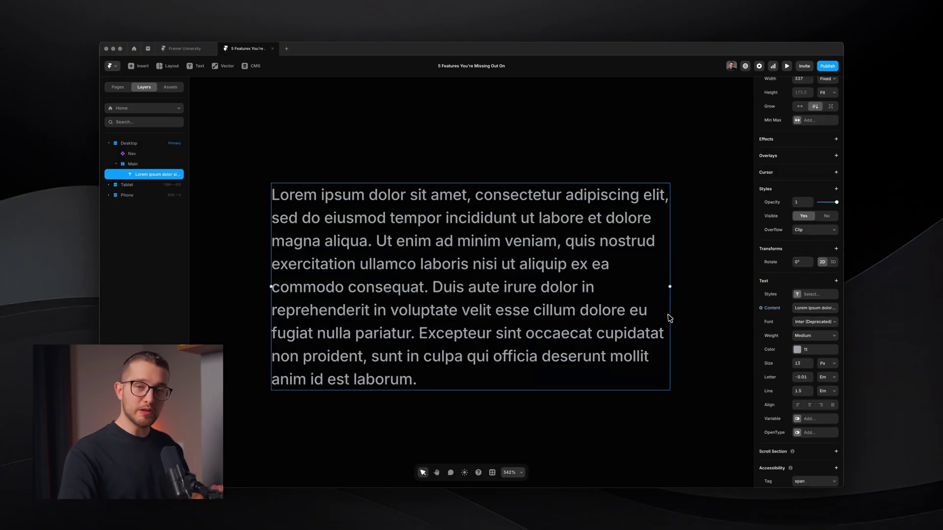
pyautogui.click(835, 281)
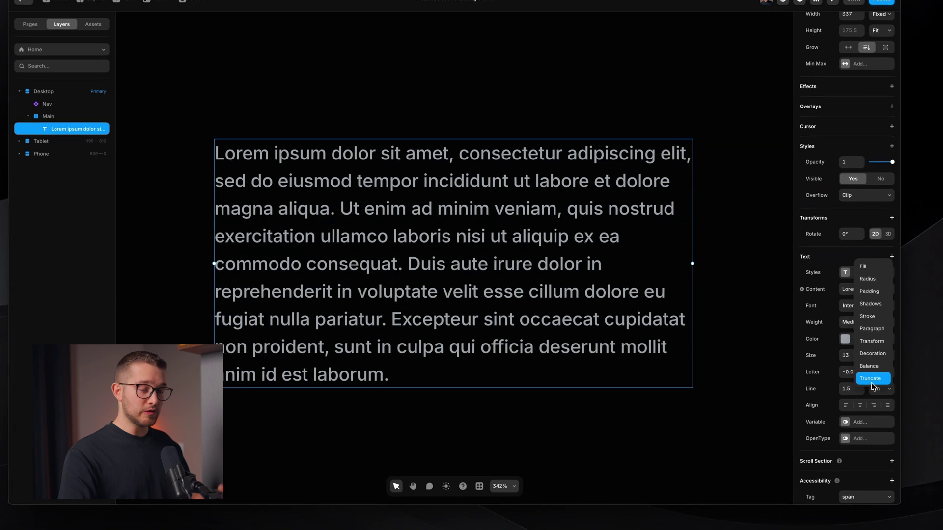
pyautogui.click(810, 388)
# Step: Step Truncate through 2, 3 and 4 lines, back to 1, then narrow the box
pyautogui.scroll(-2, 847, 378)
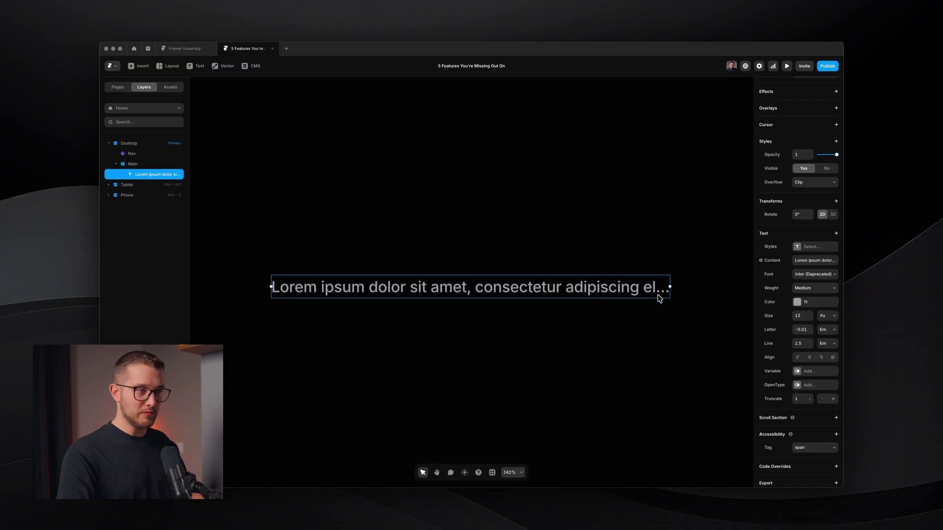
pyautogui.scroll(-1, 810, 391)
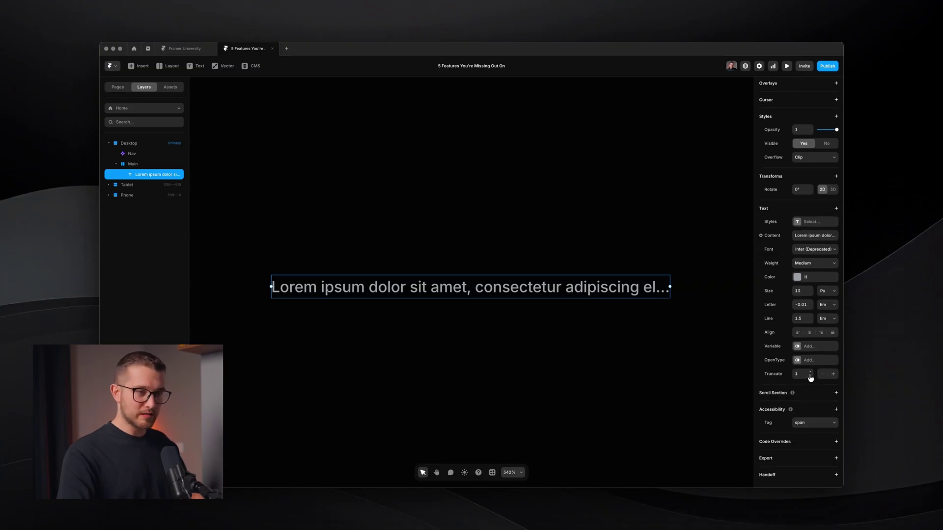
pyautogui.click(810, 373)
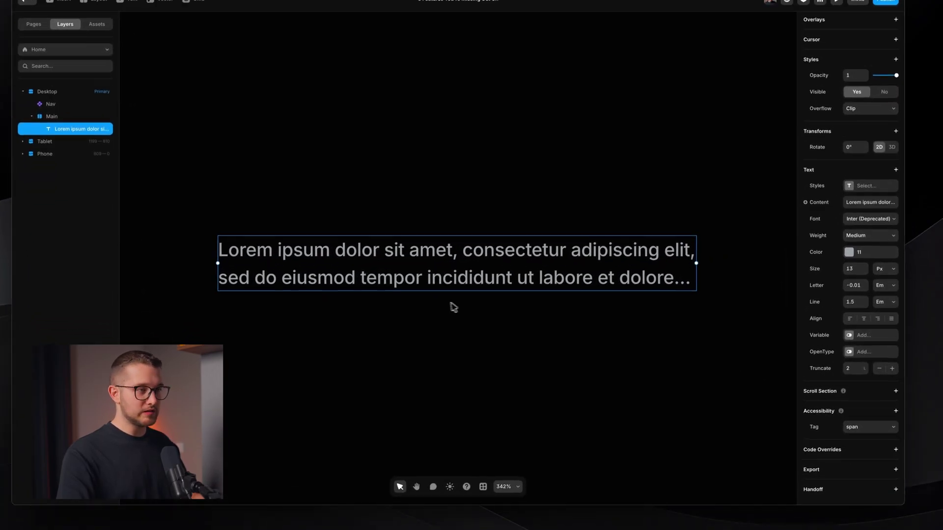
pyautogui.click(863, 369)
pyautogui.click(864, 368)
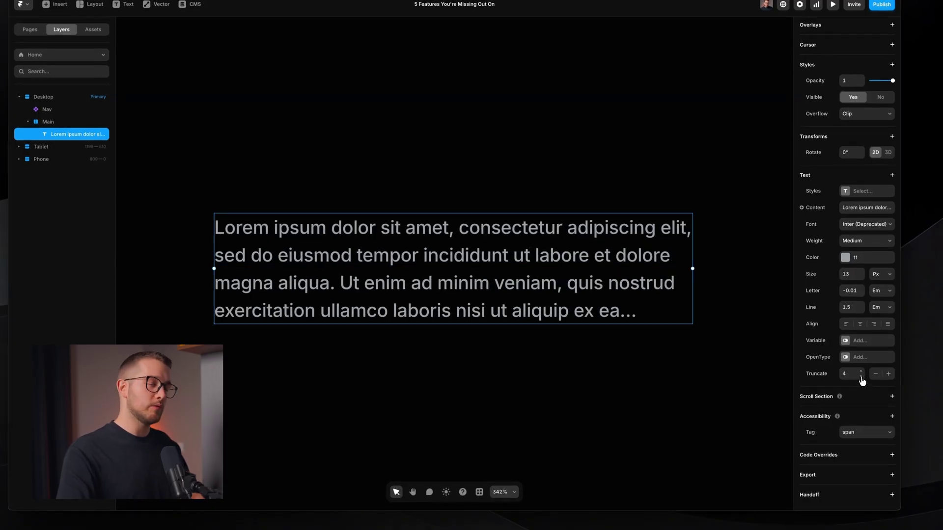
pyautogui.click(862, 377)
pyautogui.click(861, 377)
pyautogui.click(862, 377)
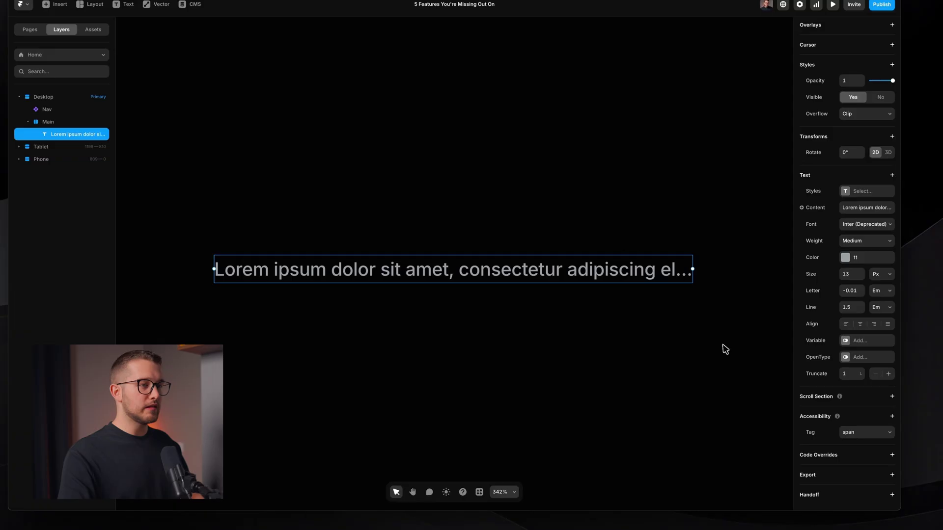
pyautogui.moveTo(692, 269); pyautogui.dragTo(643, 269)
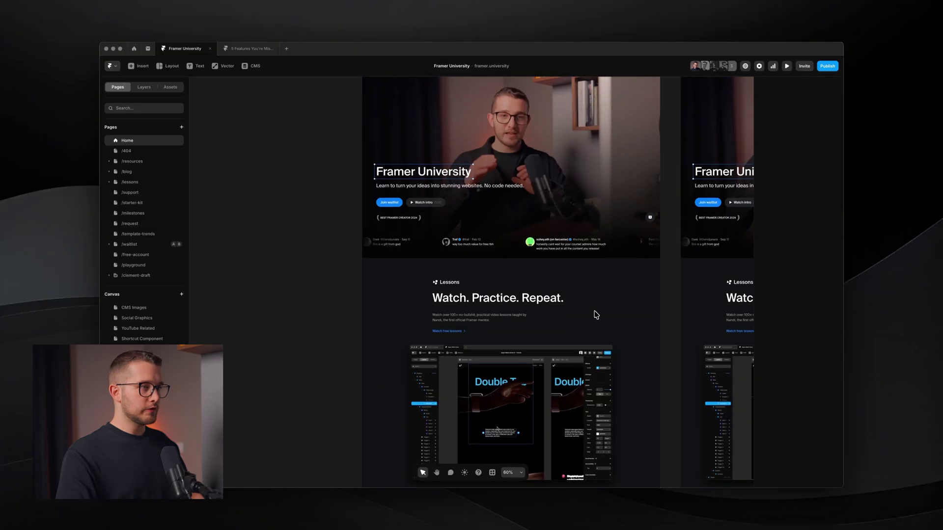
# Step: Move the Framer University canvas down to the Blog section and zoom in on its cards
pyautogui.scroll(1, 594, 312)
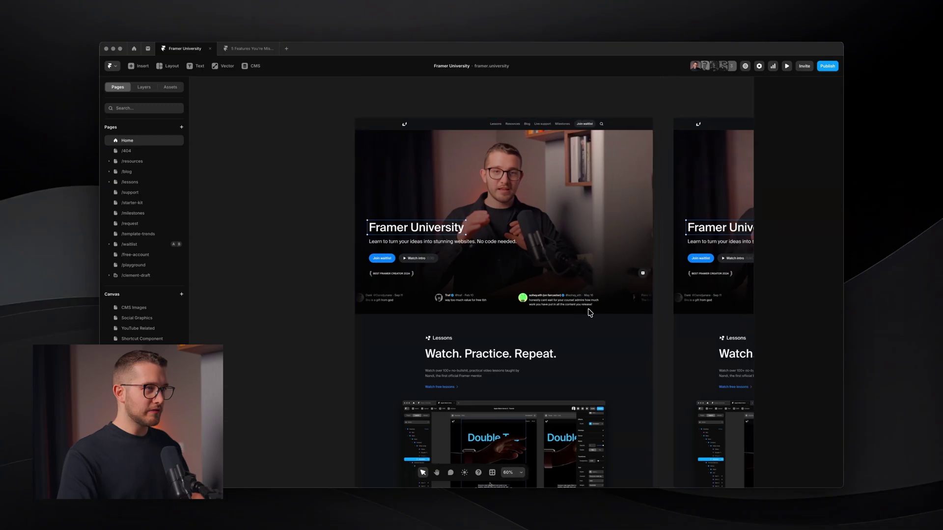
pyautogui.hscroll(2, 589, 312)
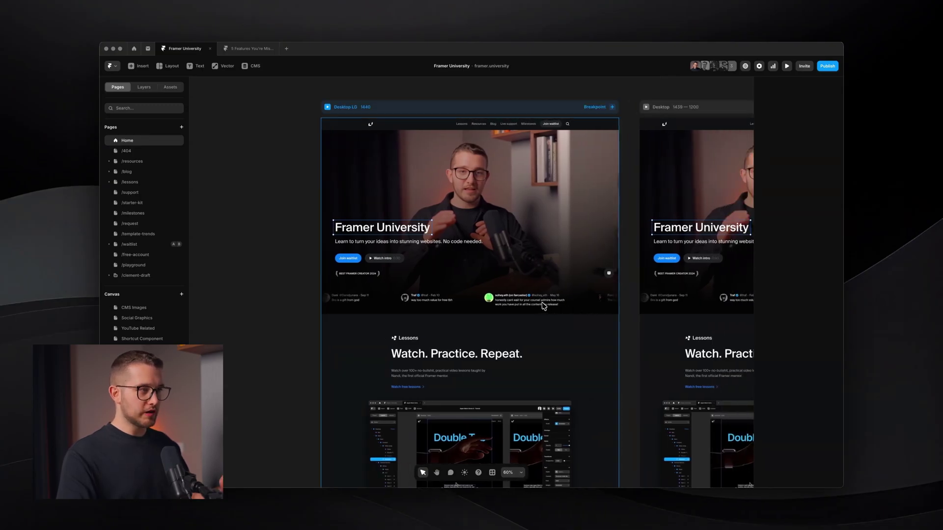
pyautogui.scroll(5, 497, 298)
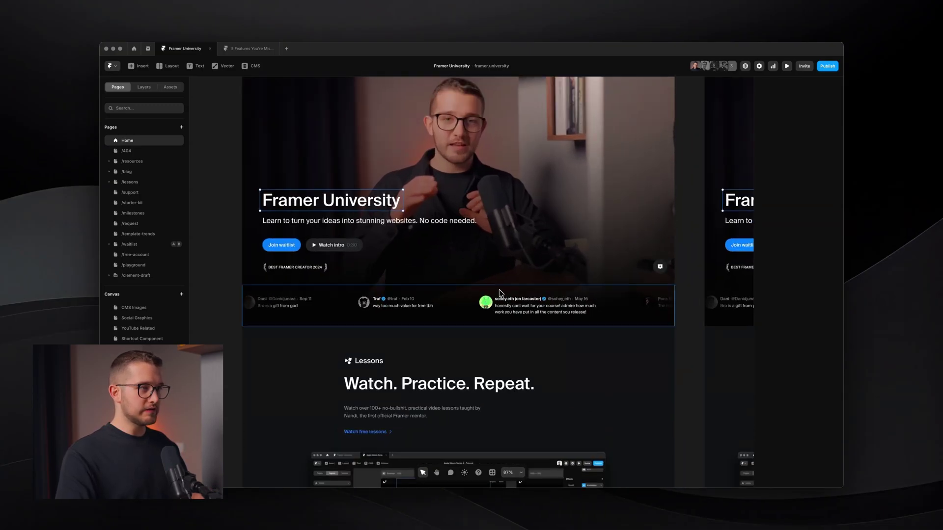
pyautogui.scroll(-3, 527, 314)
pyautogui.scroll(-10, 527, 314)
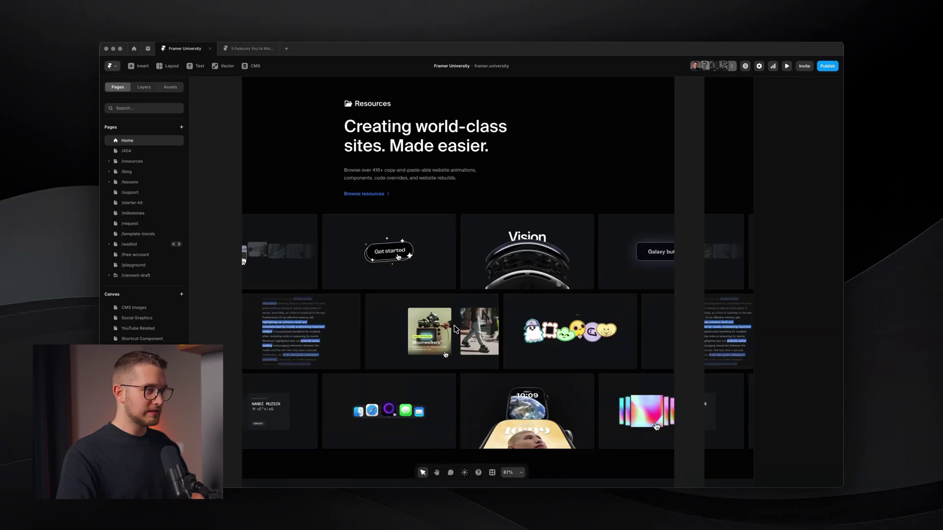
pyautogui.scroll(-7, 455, 328)
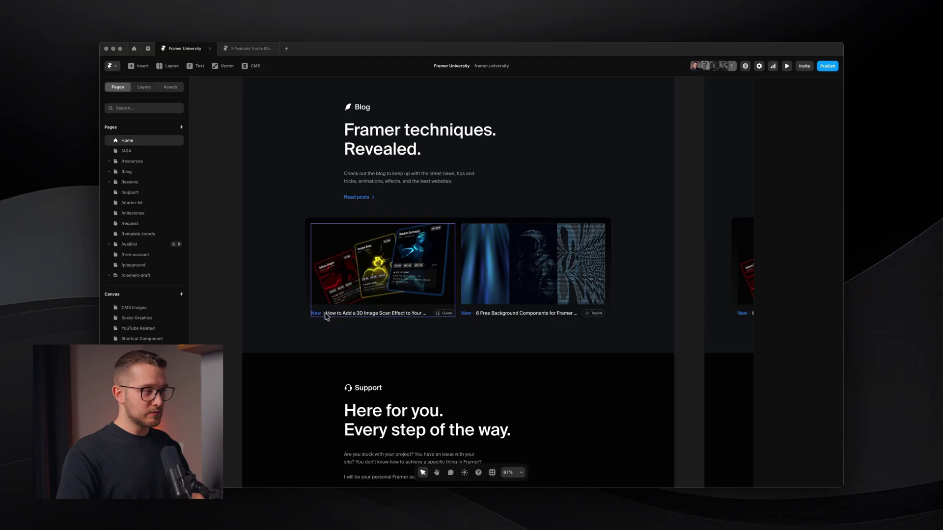
pyautogui.moveTo(326, 316); pyautogui.dragTo(427, 323)
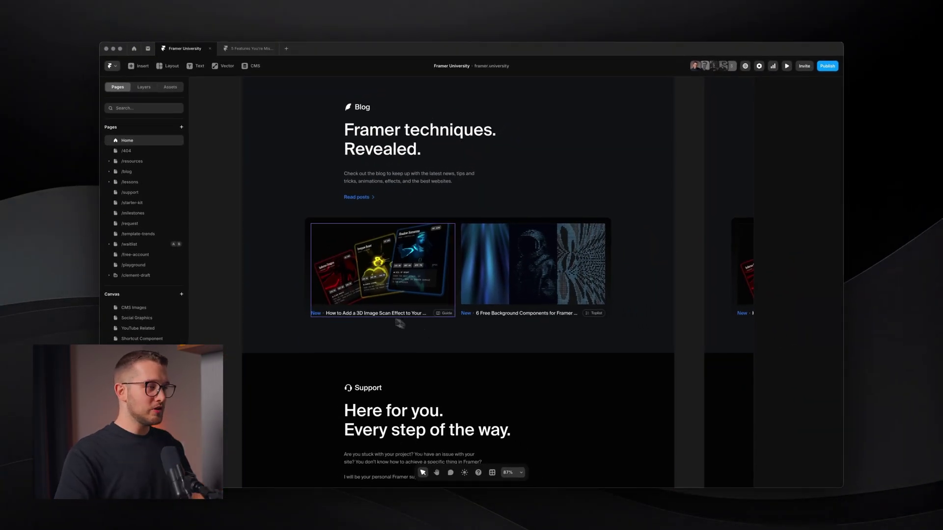
pyautogui.scroll(10, 399, 323)
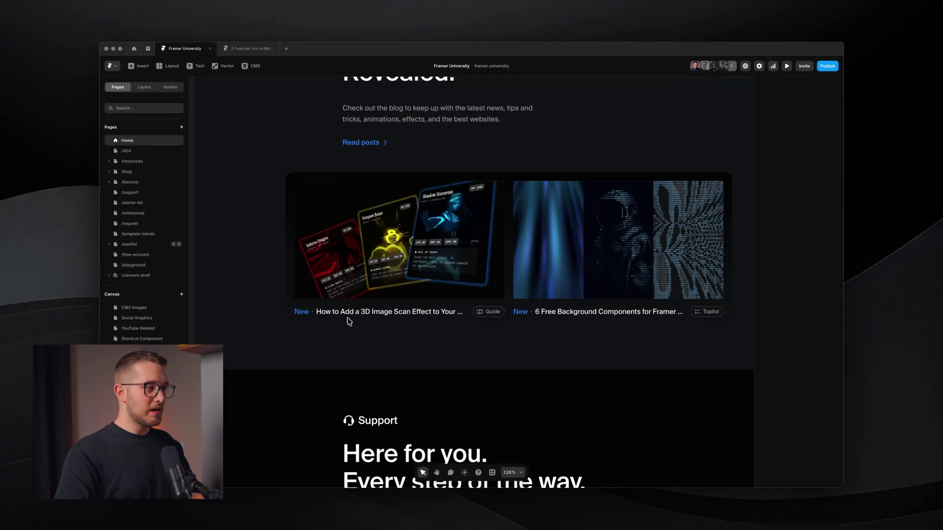
# Step: Select the first blog card and open the Card - Blog component for editing
pyautogui.click(344, 312)
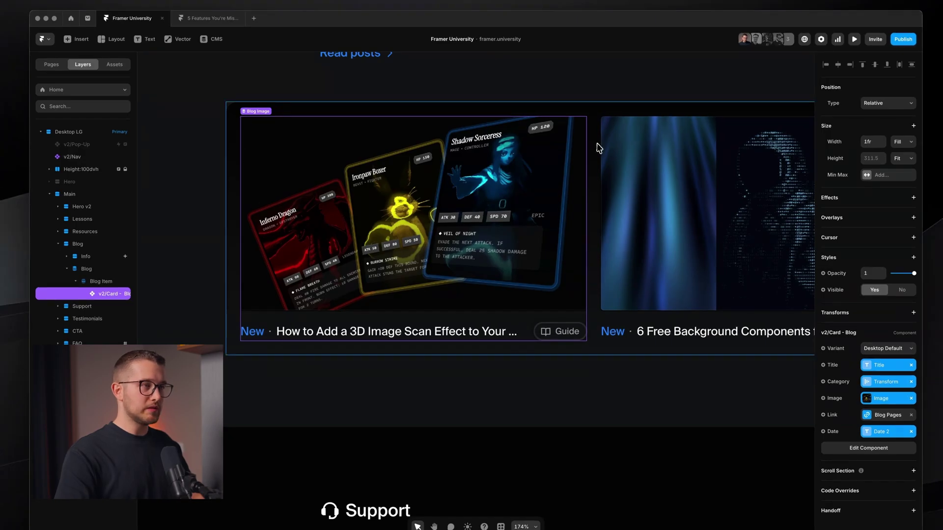
pyautogui.moveTo(277, 329); pyautogui.dragTo(566, 344)
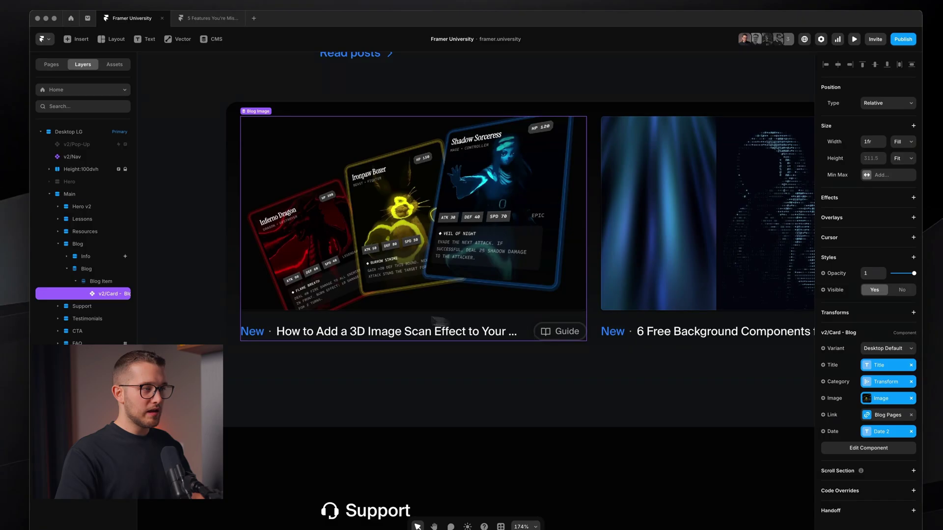
pyautogui.moveTo(274, 326); pyautogui.dragTo(512, 342)
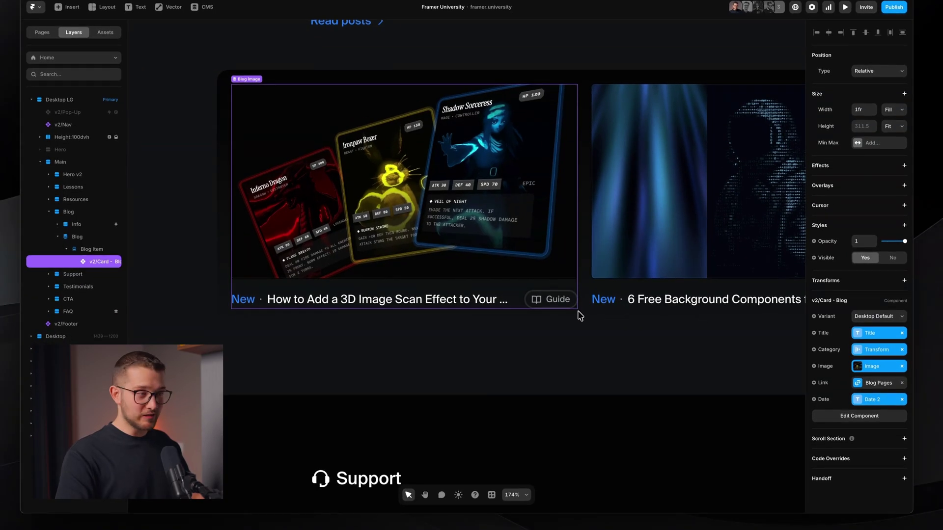
pyautogui.doubleClick(443, 285)
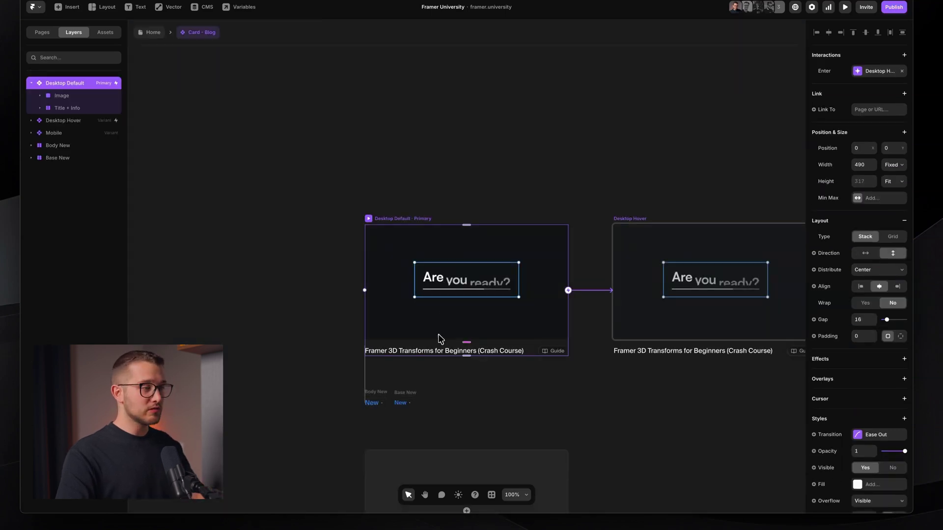
# Step: Open the nested Truncated Text component and inspect the Title layer's Code Overrides
pyautogui.doubleClick(401, 354)
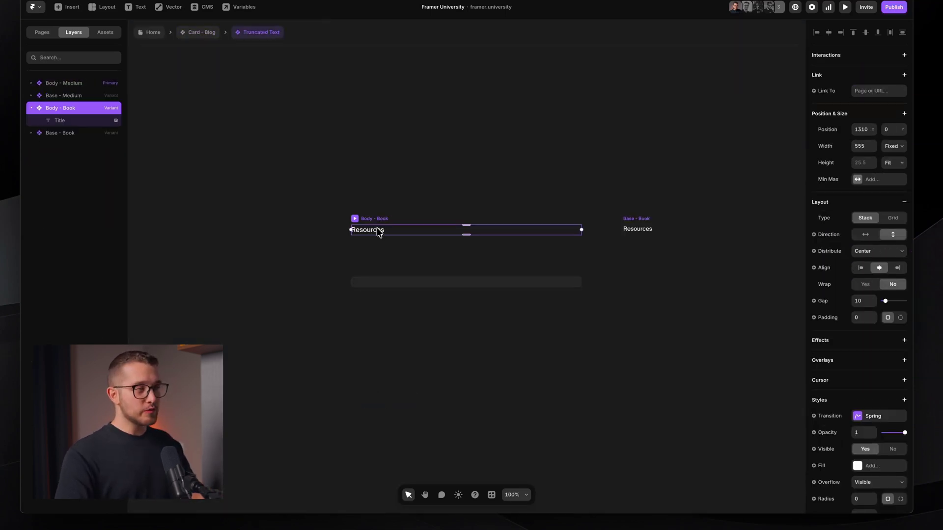
pyautogui.click(379, 233)
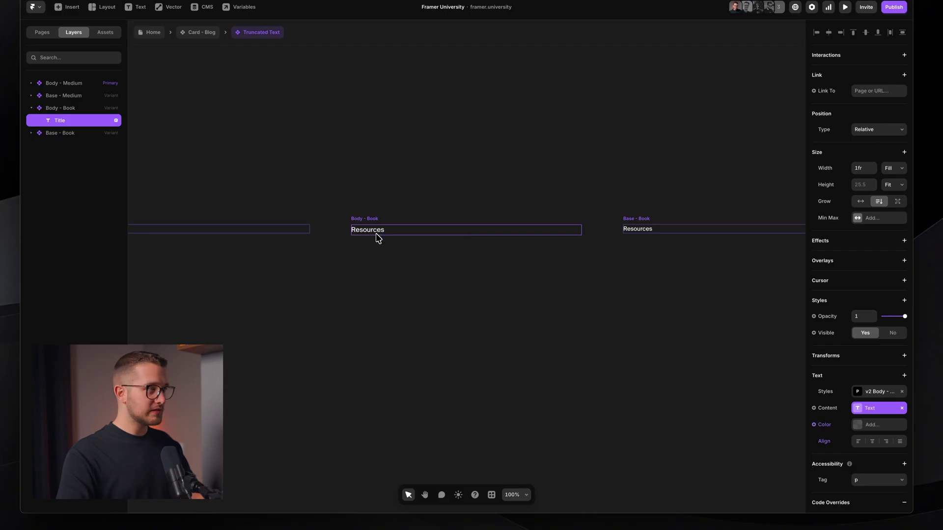
pyautogui.scroll(5, 379, 238)
pyautogui.scroll(-3, 876, 405)
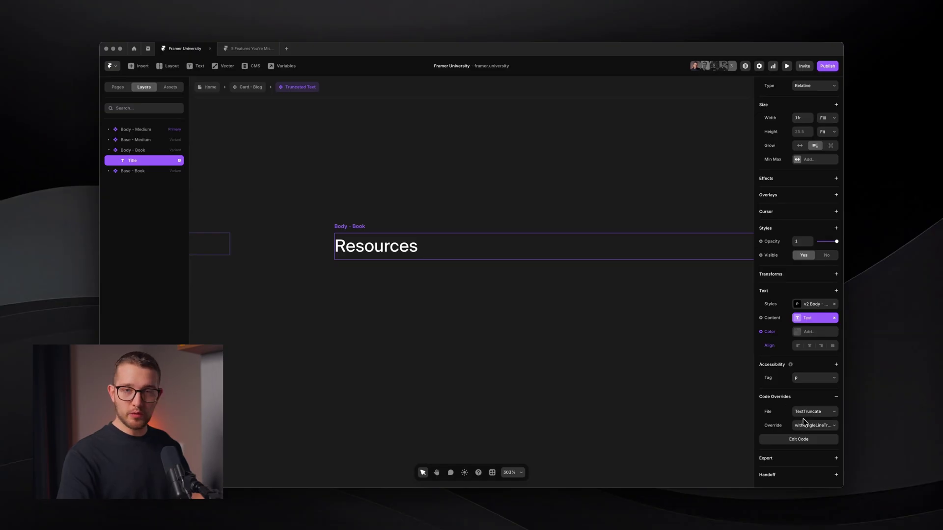
pyautogui.click(470, 337)
# Step: Return to the Card - Blog component via the breadcrumb and clear the selection
pyautogui.scroll(-5, 432, 308)
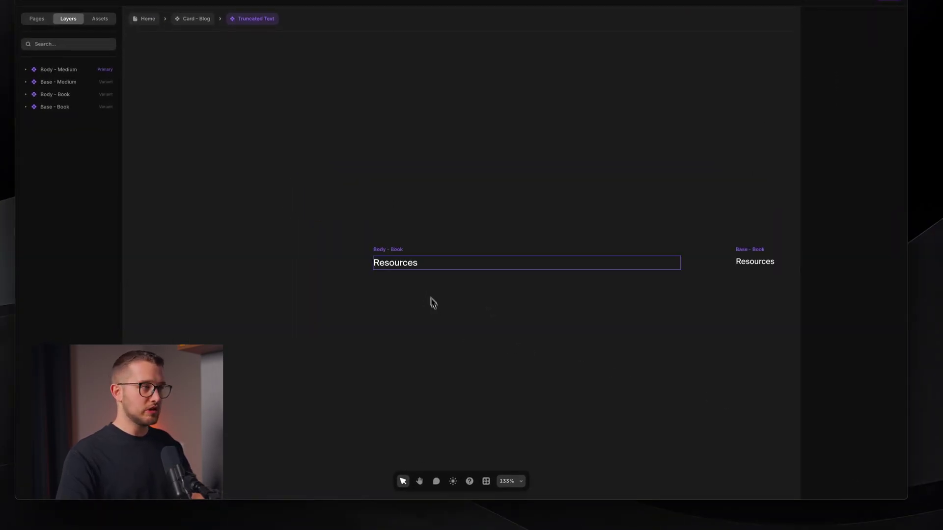
pyautogui.click(198, 19)
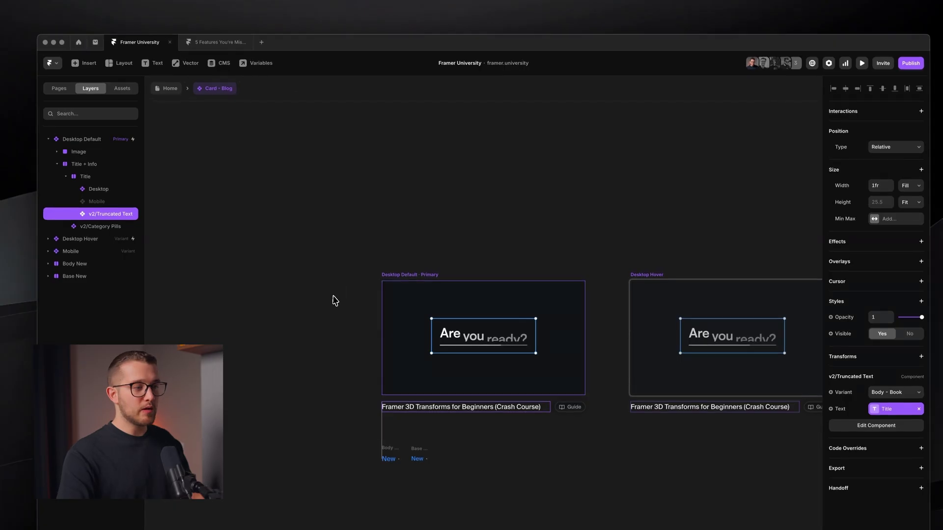
pyautogui.click(317, 228)
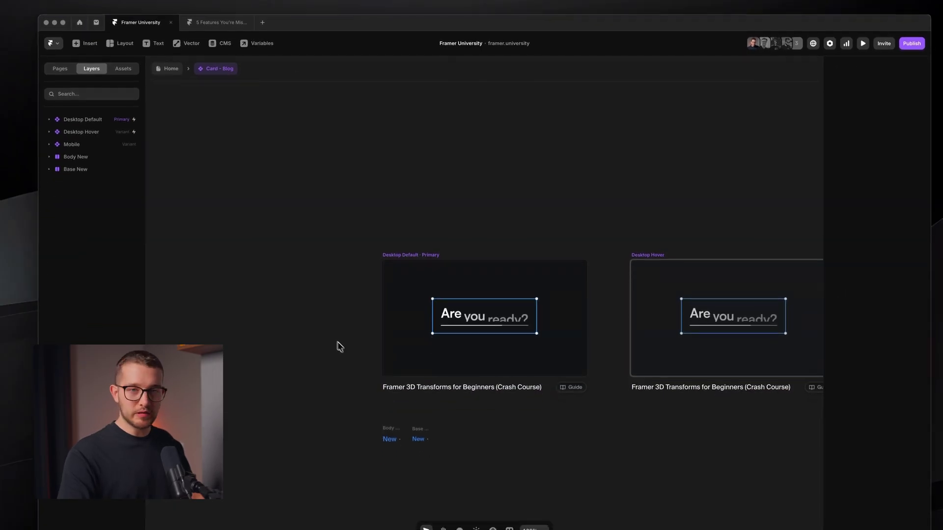
pyautogui.scroll(-4, 338, 344)
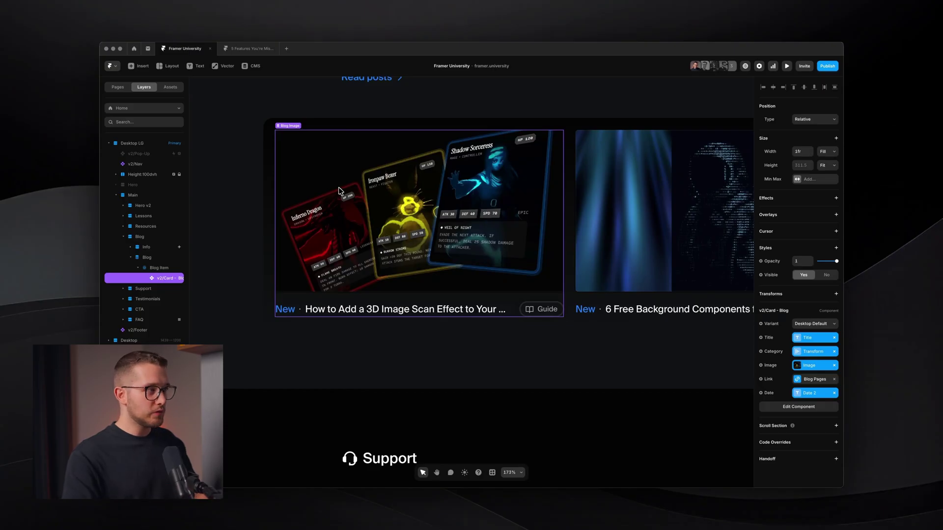
# Step: Open the Resources CMS page under /resources and preview it live beside the canvas
pyautogui.click(118, 87)
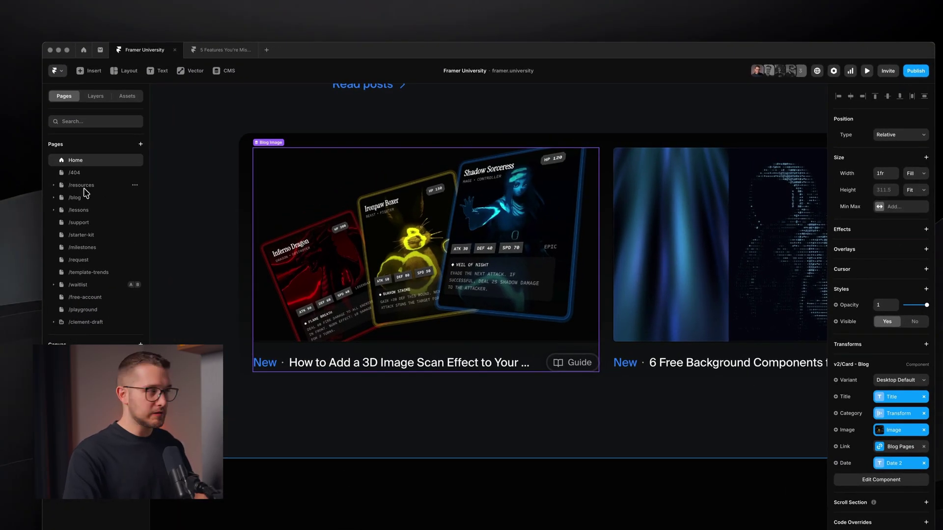
pyautogui.click(54, 185)
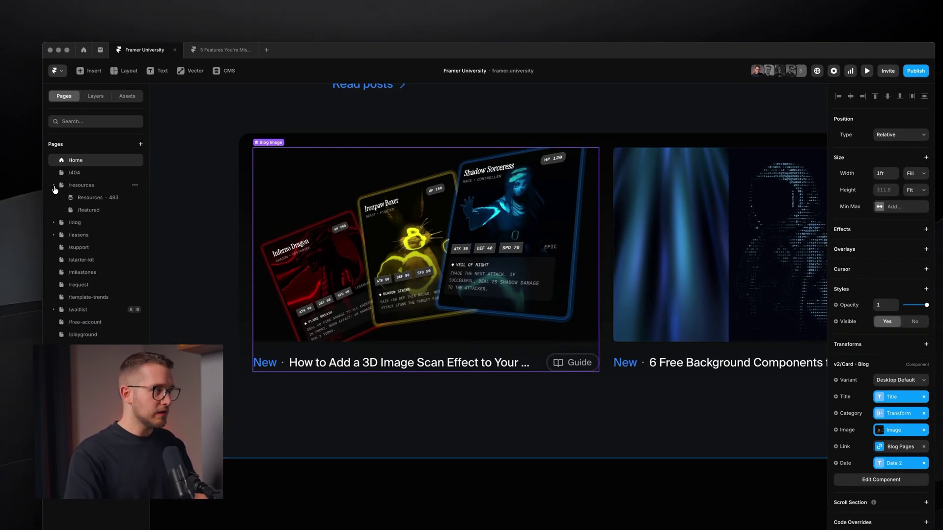
pyautogui.click(104, 202)
pyautogui.scroll(-2, 360, 218)
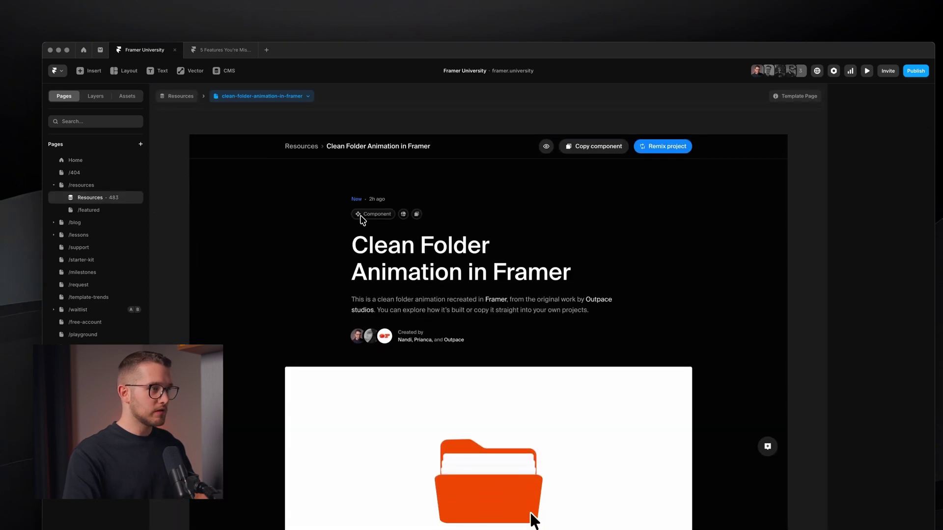
pyautogui.scroll(-1, 361, 220)
pyautogui.press('super+p')
pyautogui.moveTo(489, 37); pyautogui.dragTo(600, 65)
# Step: Scroll through the live Resources grid with its truncated card titles in the preview window
pyautogui.scroll(-20, 515, 355)
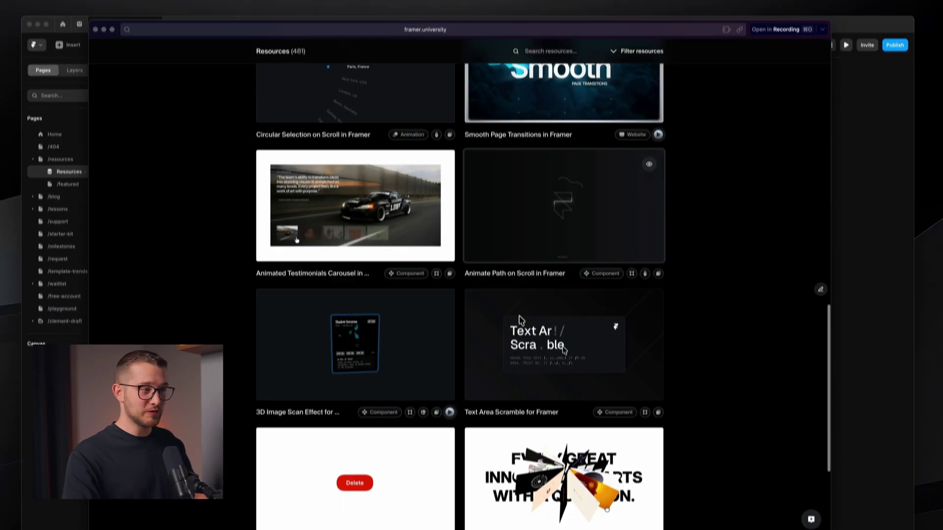
pyautogui.scroll(-10, 514, 303)
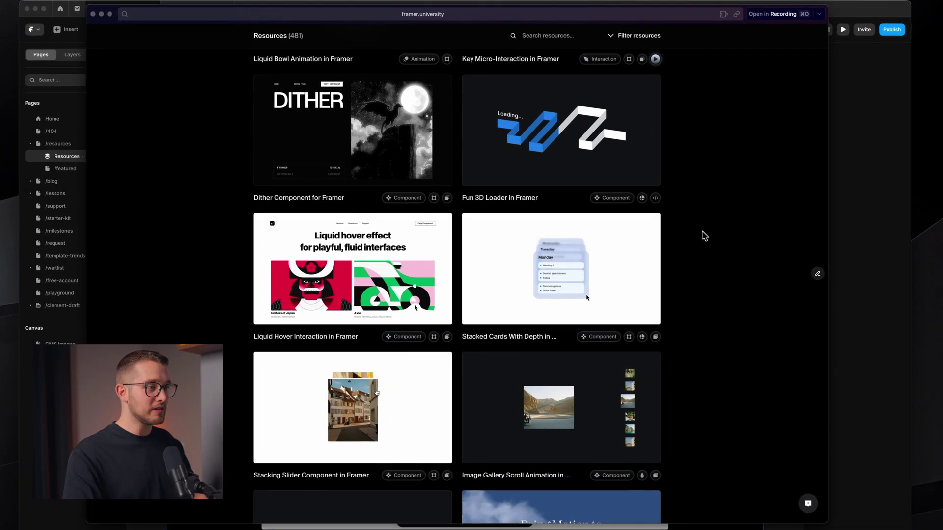
pyautogui.scroll(-2, 652, 275)
pyautogui.scroll(-2, 676, 284)
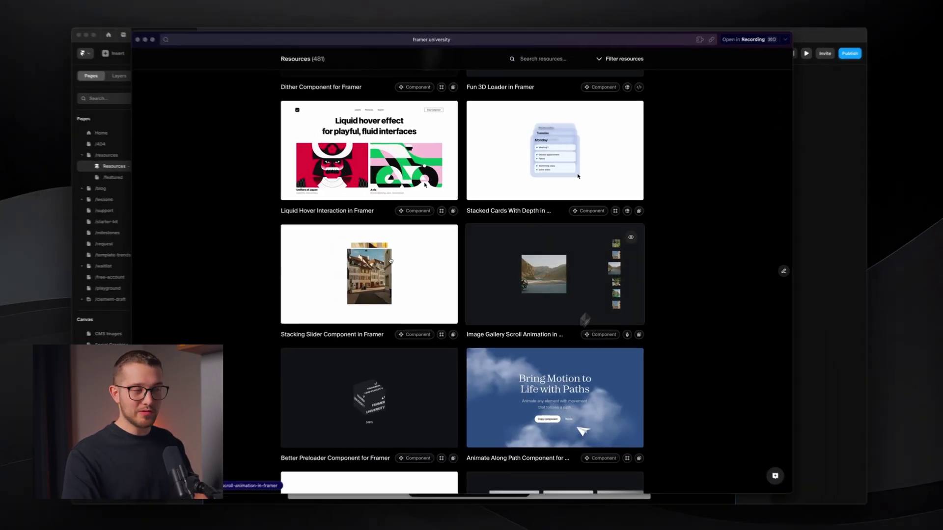
# Step: Close the preview and select the Clean Folder Animation in Framer heading to see its Title binding
pyautogui.press('Escape')
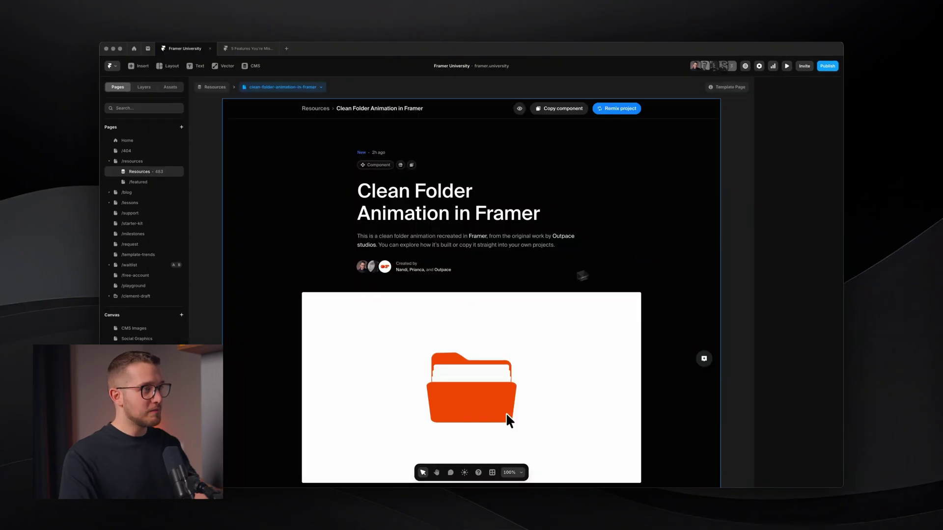
pyautogui.scroll(-3, 521, 289)
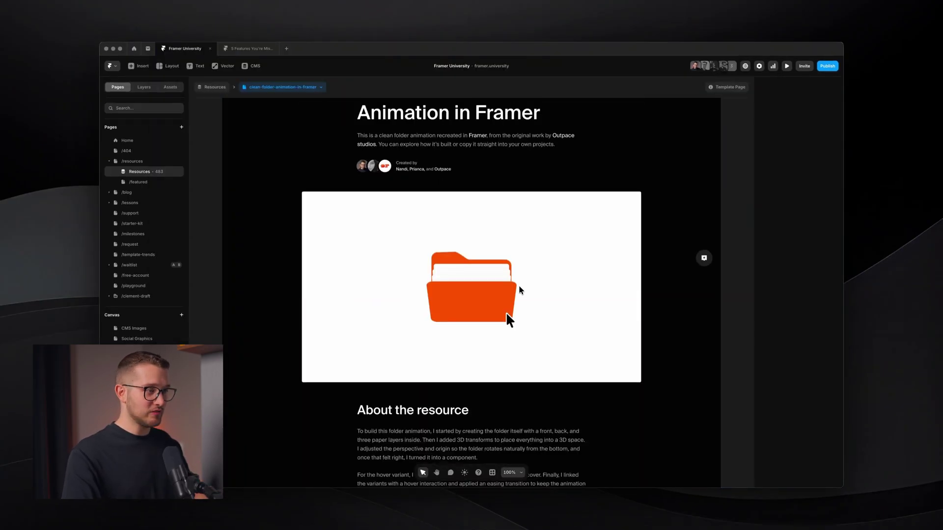
pyautogui.scroll(3, 519, 291)
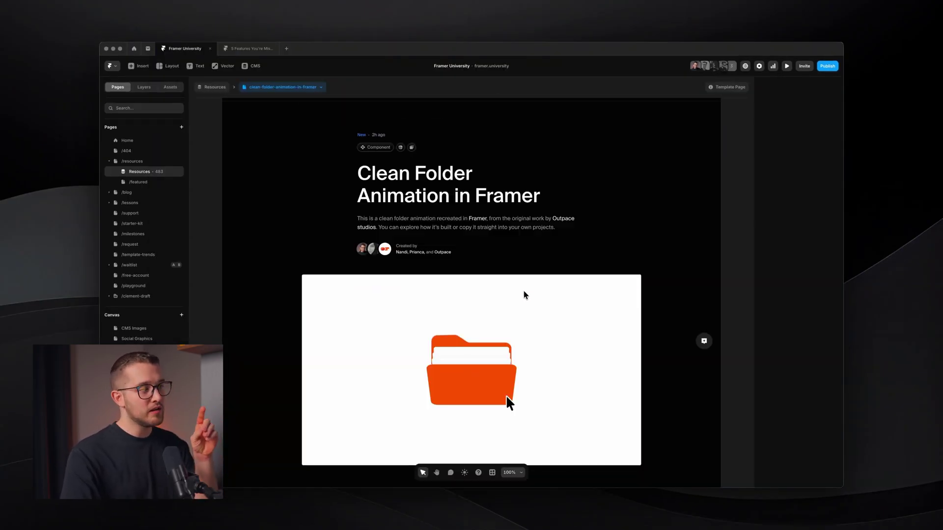
pyautogui.scroll(1, 521, 295)
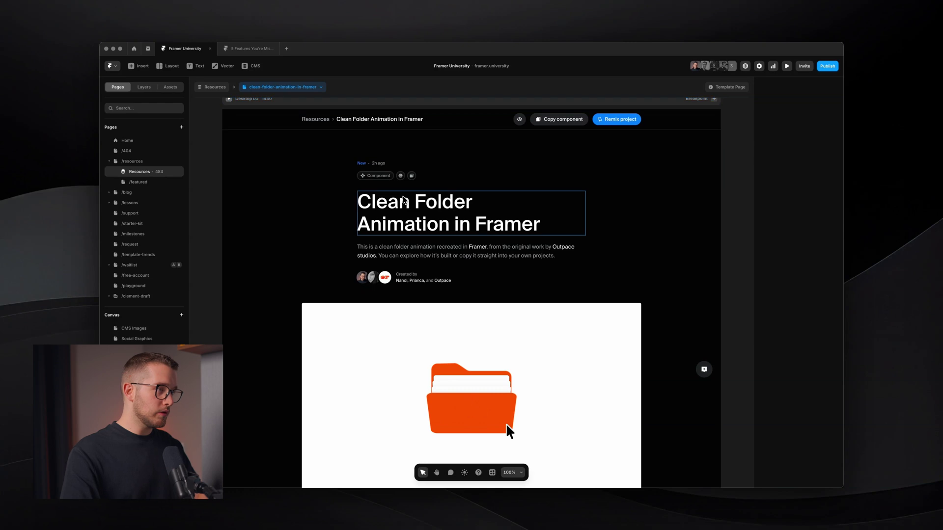
pyautogui.click(403, 203)
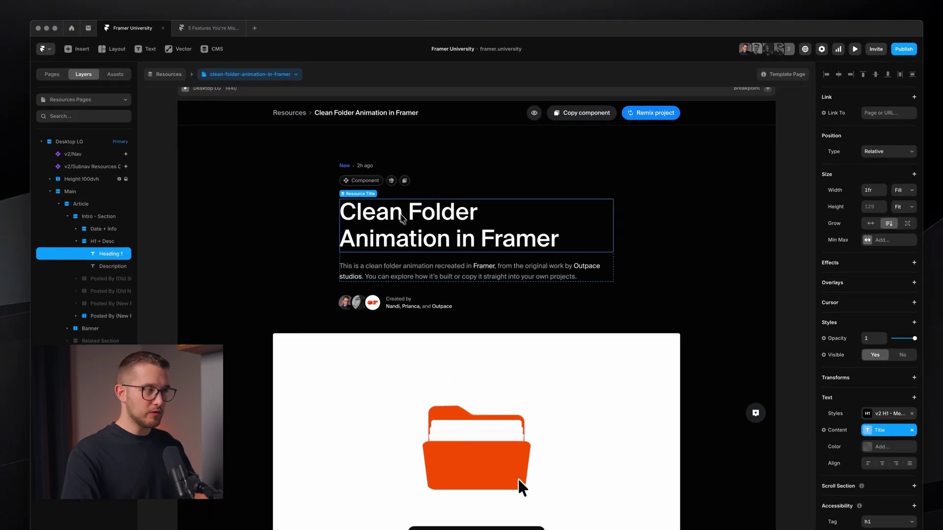
pyautogui.moveTo(517, 478); pyautogui.dragTo(439, 423)
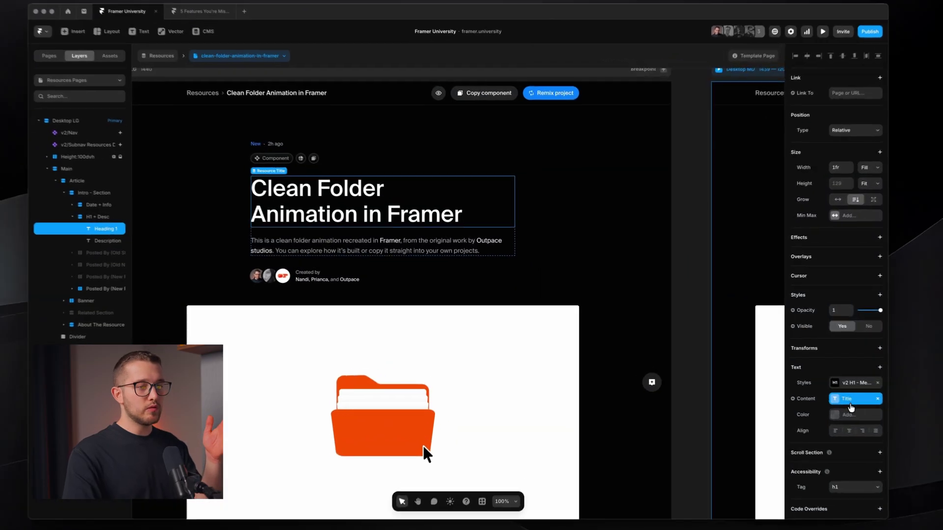
pyautogui.click(851, 405)
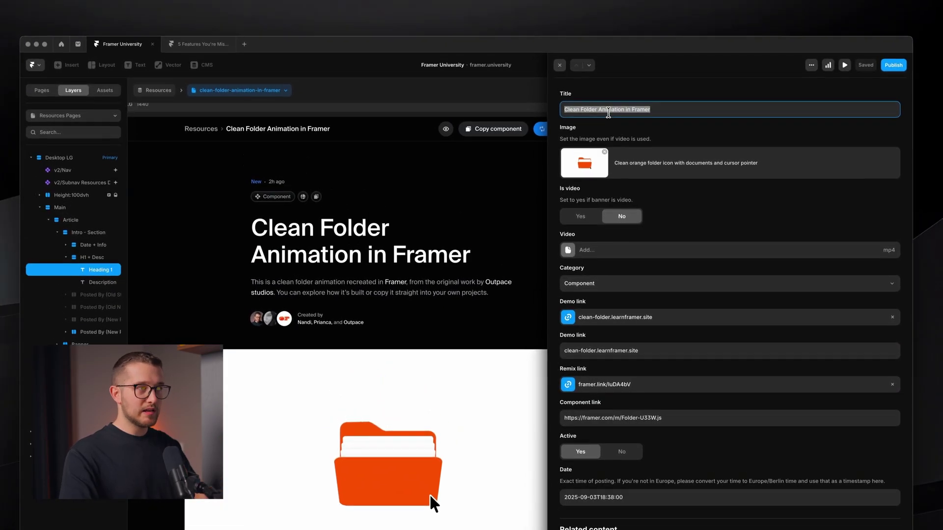
pyautogui.click(664, 109)
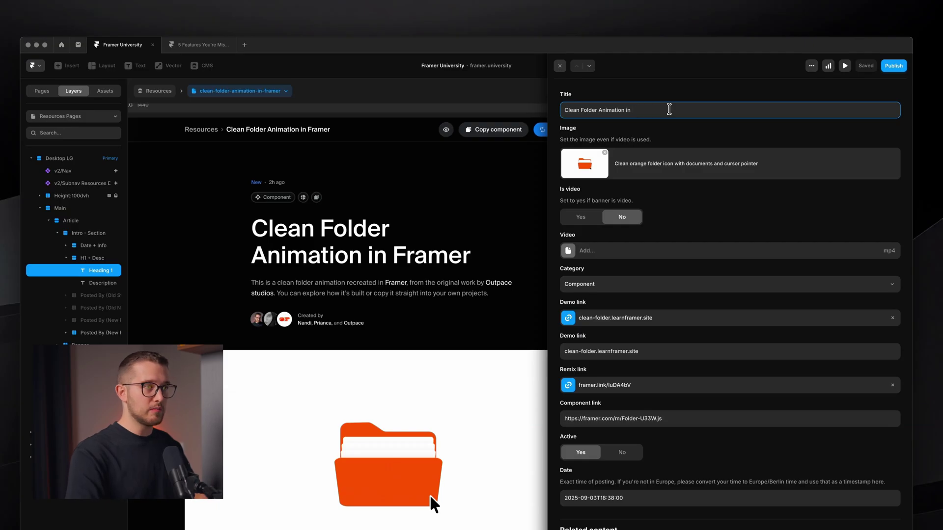
pyautogui.press('Return')
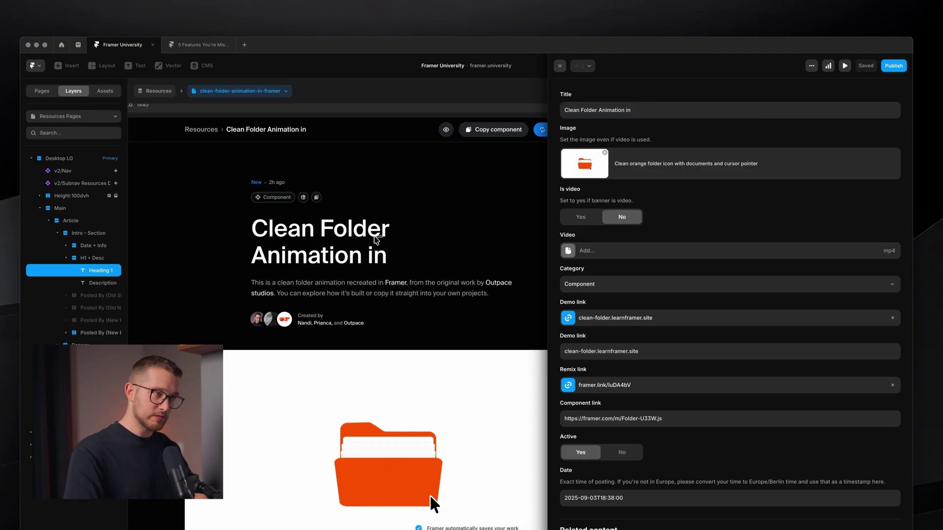
pyautogui.click(644, 111)
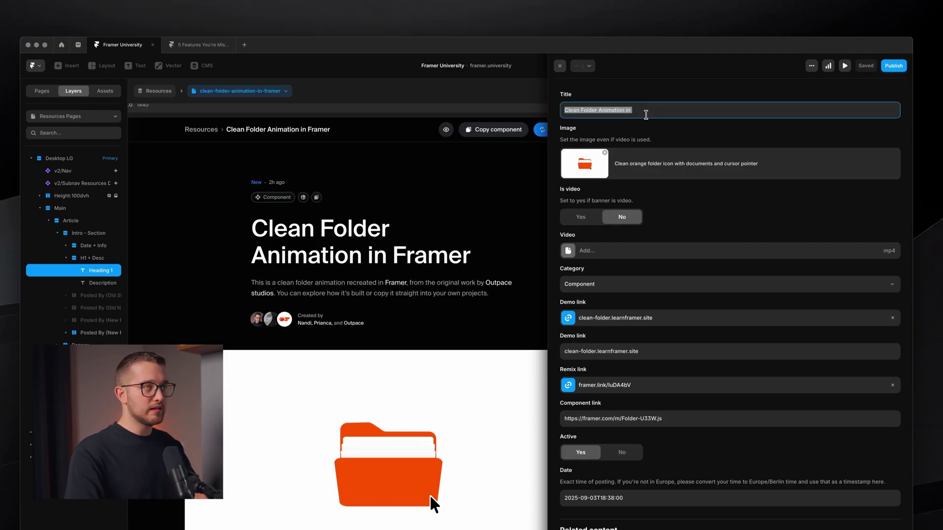
pyautogui.press('Escape')
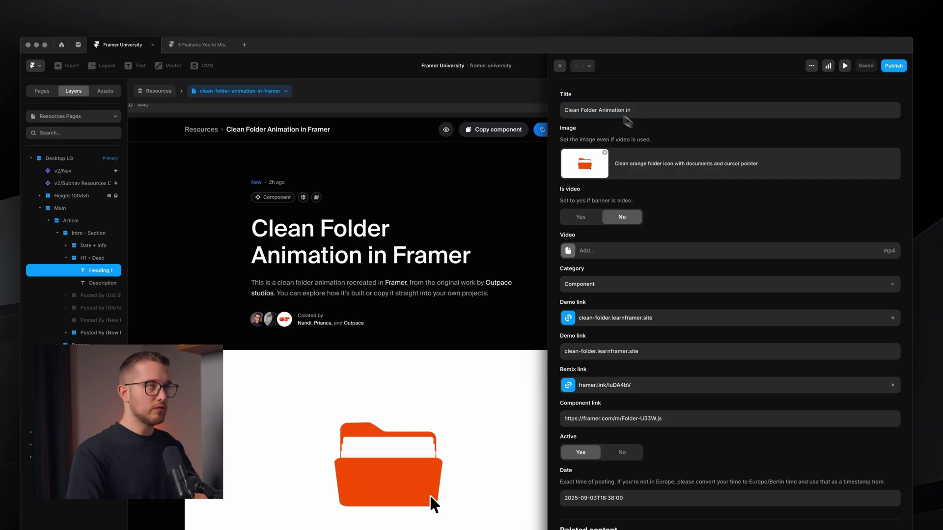
pyautogui.click(560, 65)
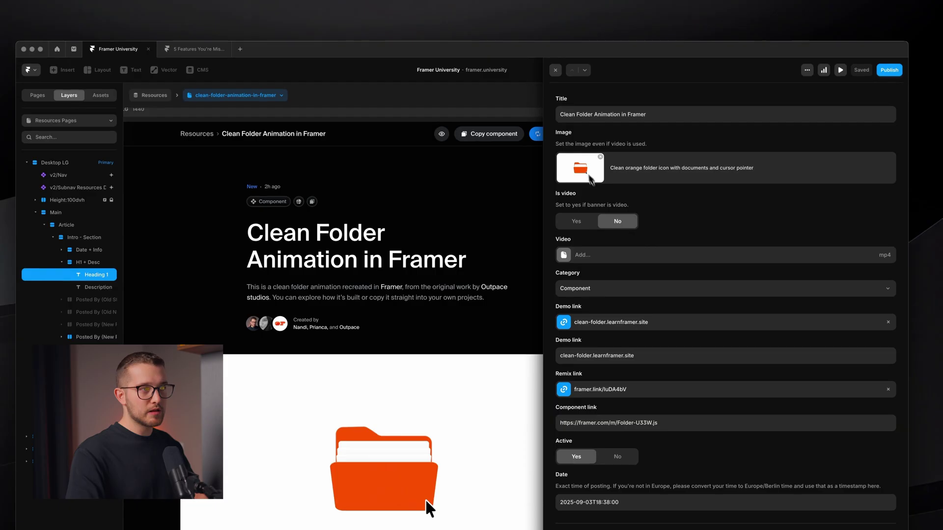
pyautogui.scroll(-5, 594, 210)
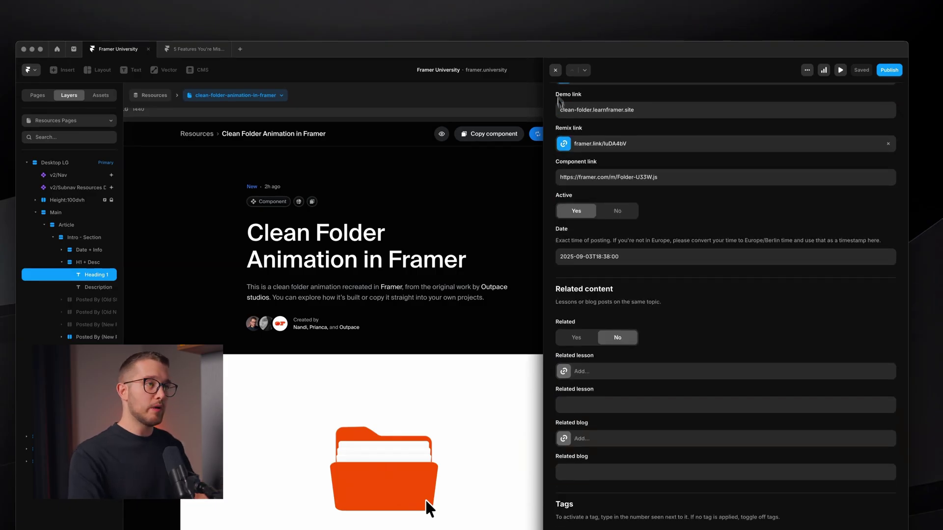
pyautogui.click(555, 71)
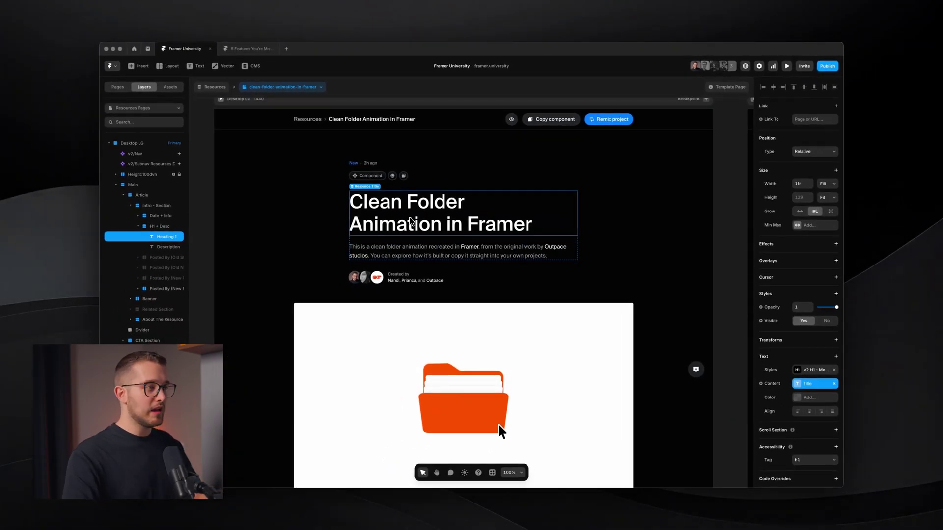
pyautogui.doubleClick(412, 221)
pyautogui.click(441, 222)
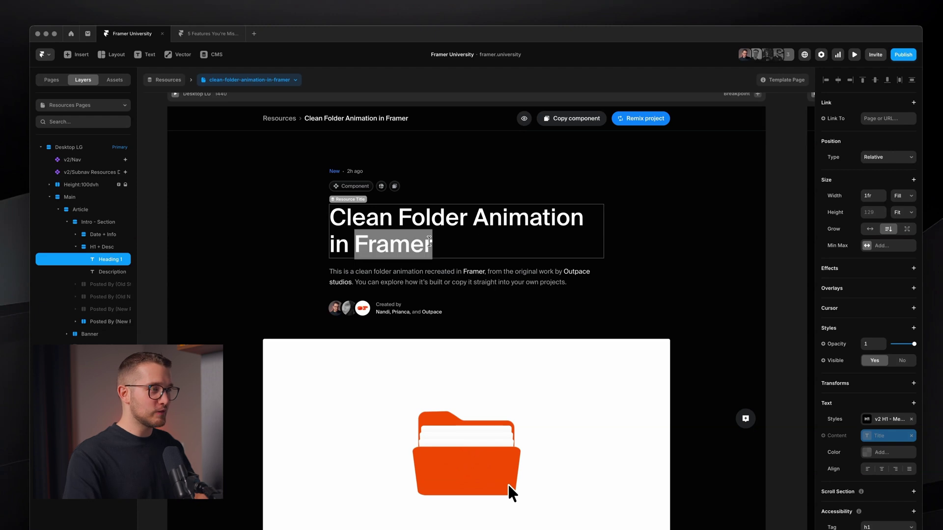
pyautogui.press('BackSpace')
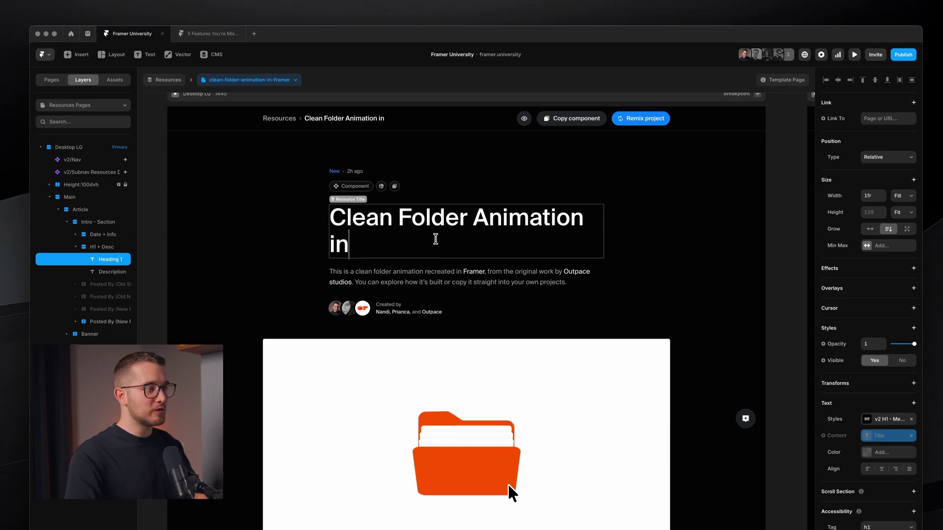
pyautogui.hotkey('ctrl', 'z')
pyautogui.press('Escape')
pyautogui.press('Escape')
pyautogui.press('Escape')
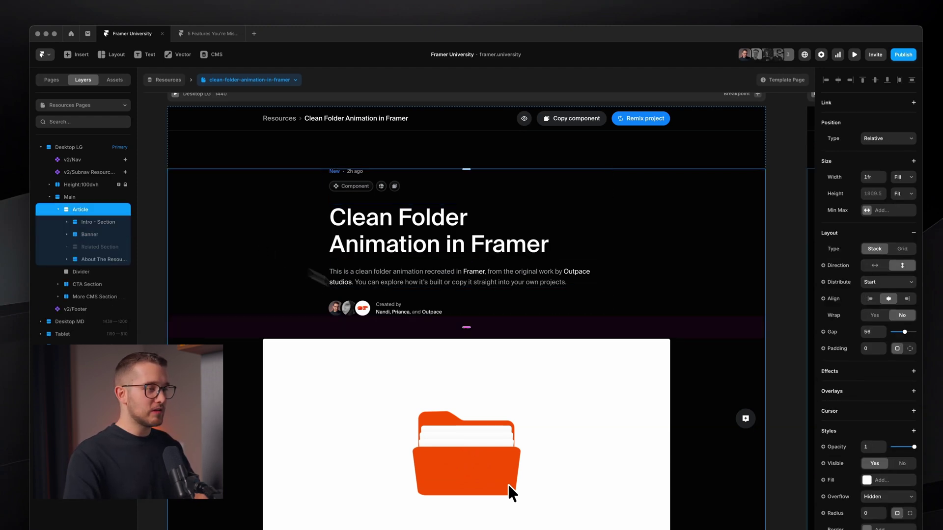
pyautogui.scroll(-3, 460, 347)
pyautogui.click(468, 309)
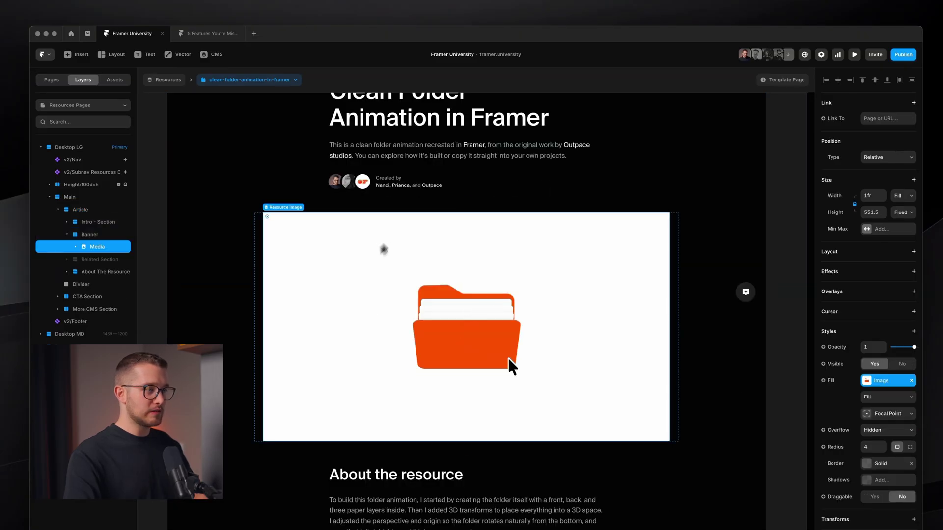
pyautogui.doubleClick(293, 212)
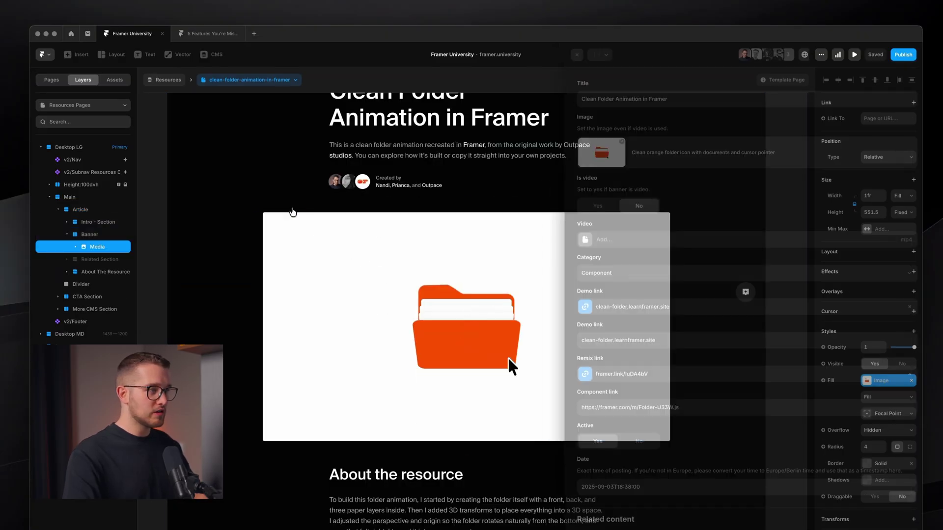
pyautogui.click(388, 251)
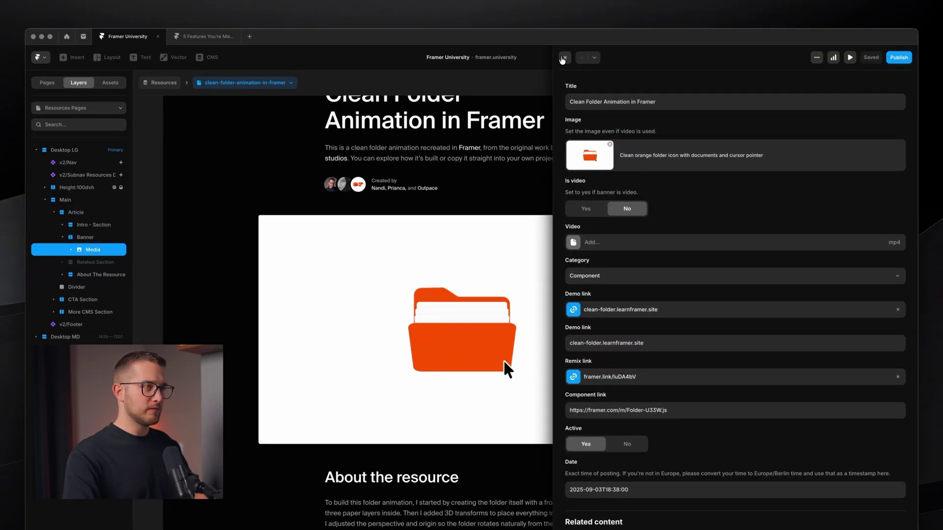
pyautogui.click(564, 58)
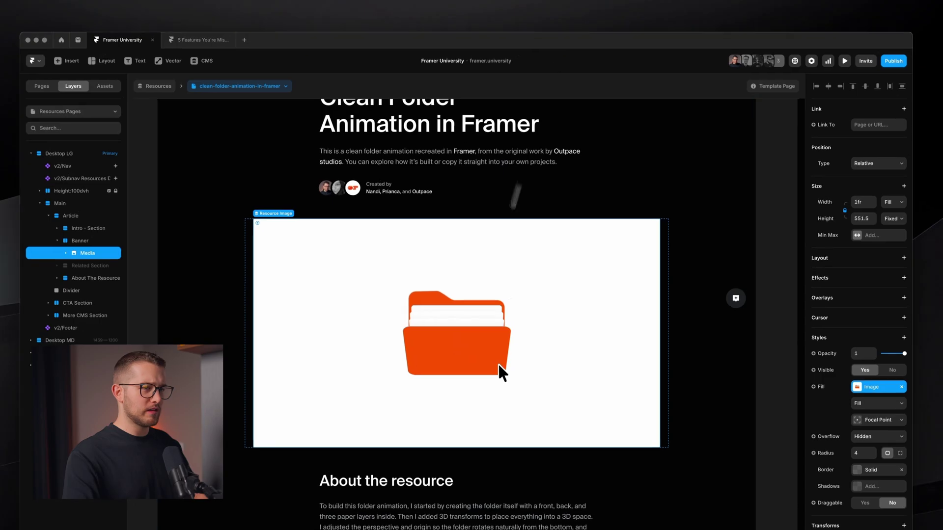
pyautogui.click(884, 383)
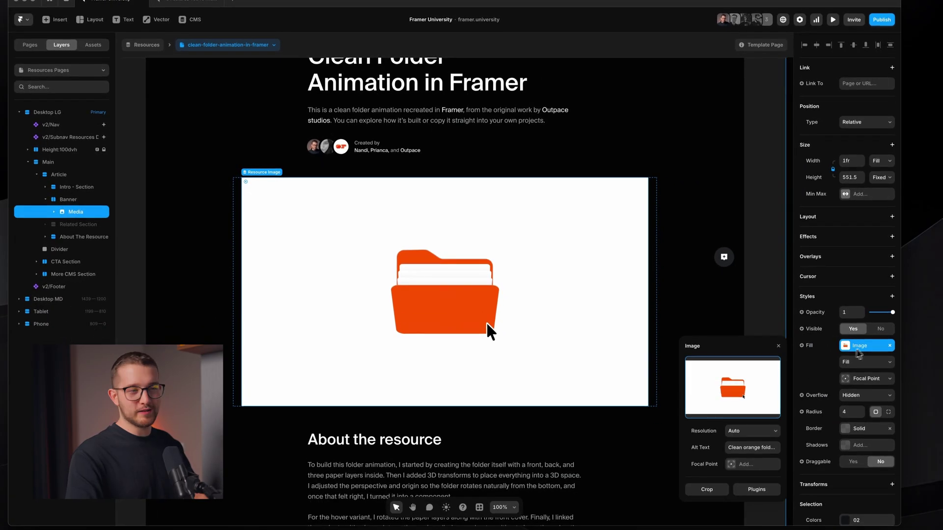
pyautogui.moveTo(755, 349); pyautogui.dragTo(734, 190)
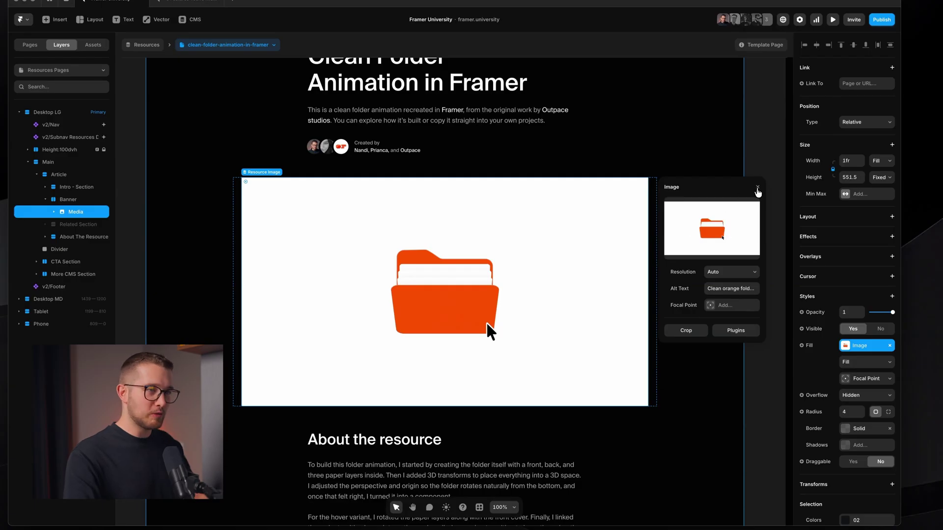
pyautogui.click(757, 188)
pyautogui.scroll(-2, 552, 341)
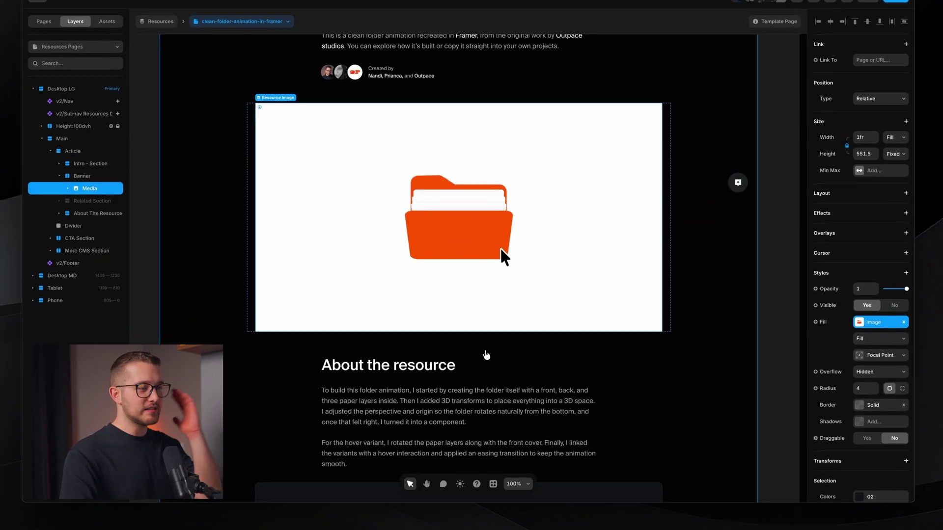
pyautogui.scroll(-3, 486, 354)
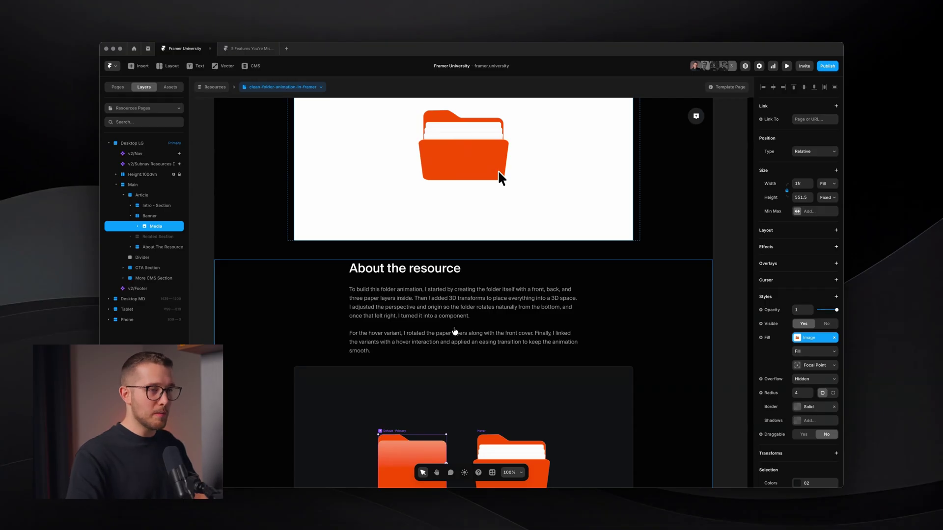
pyautogui.scroll(5, 454, 333)
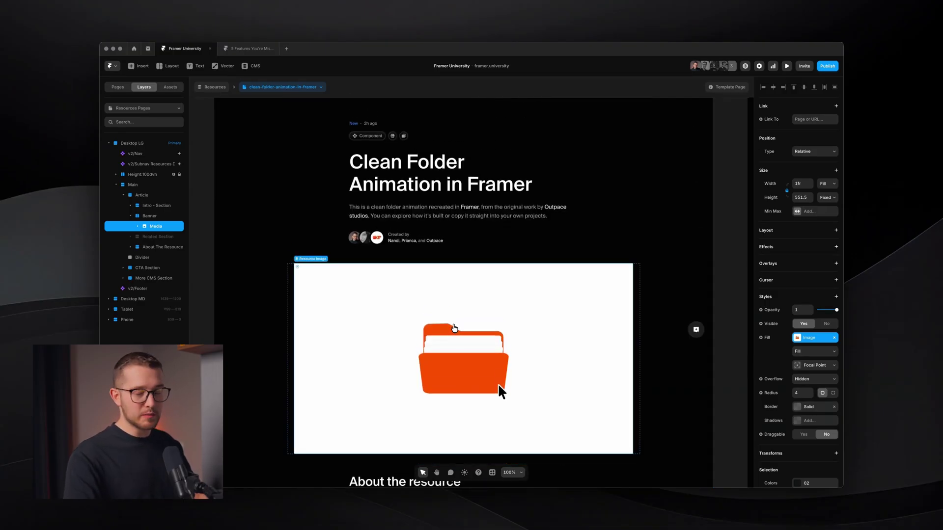
pyautogui.scroll(1, 442, 326)
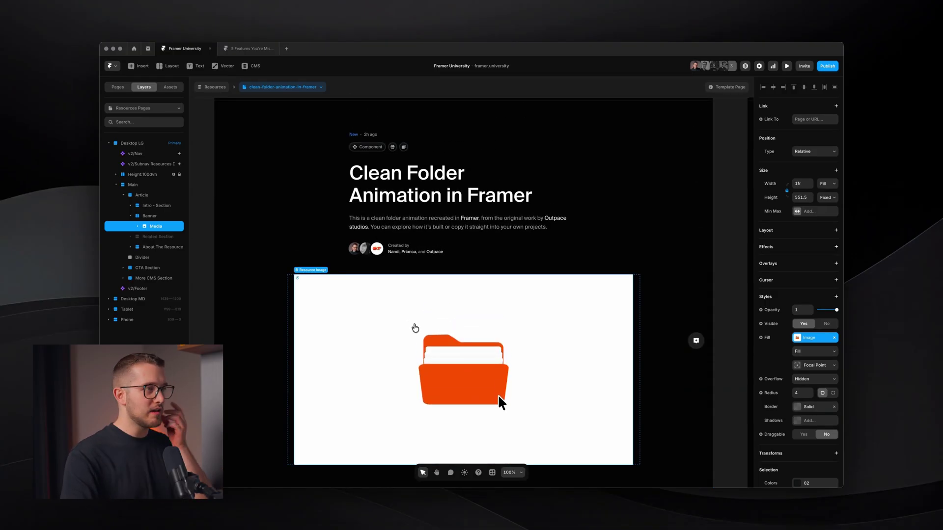
pyautogui.scroll(1, 428, 219)
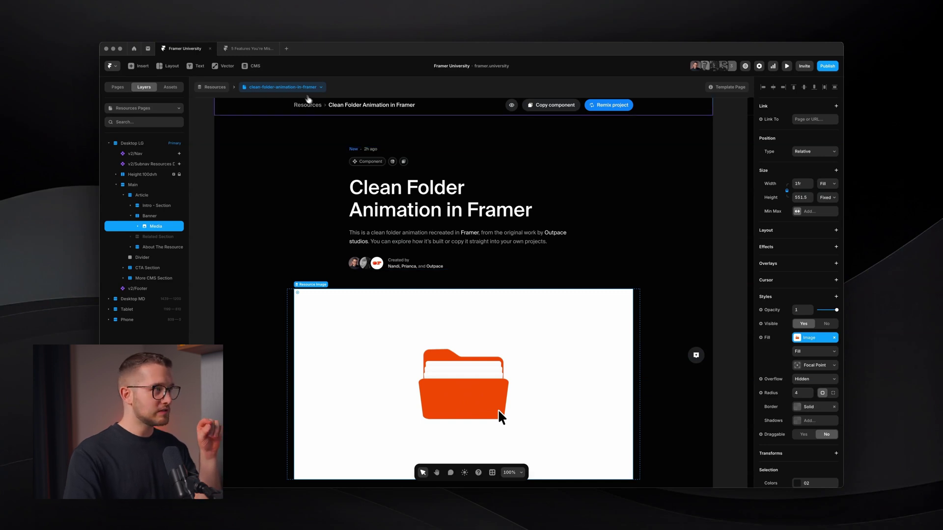
# Step: Switch to the circular-selection-on-scroll-in-framer page and start editing its heading
pyautogui.click(305, 87)
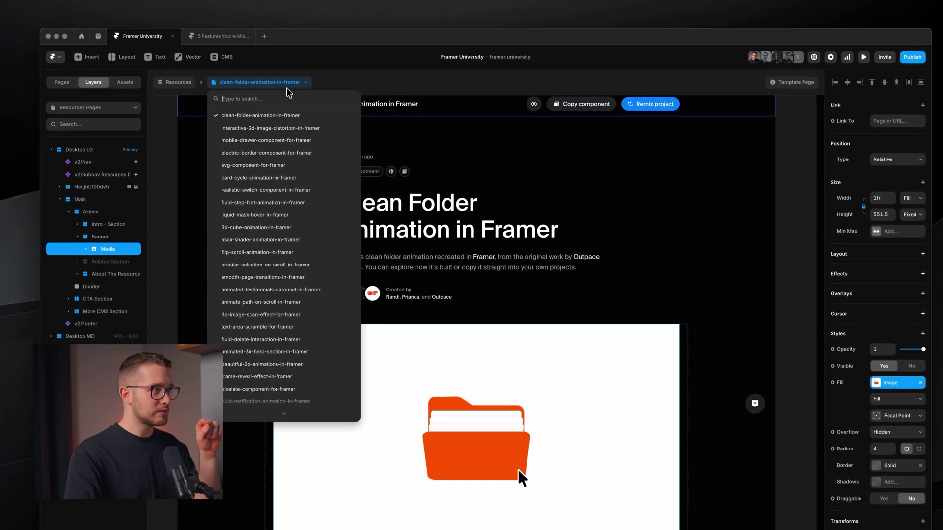
pyautogui.scroll(-10, 305, 310)
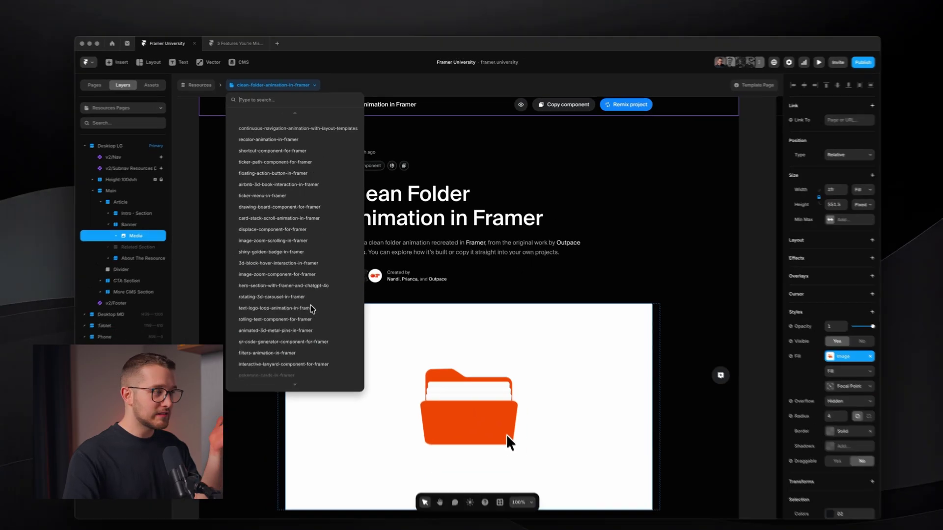
pyautogui.scroll(-5, 318, 295)
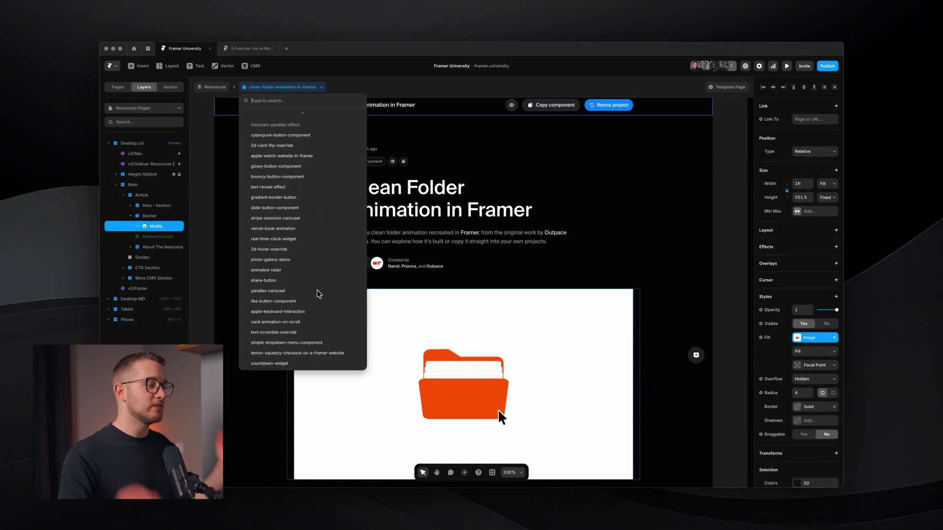
pyautogui.scroll(15, 318, 295)
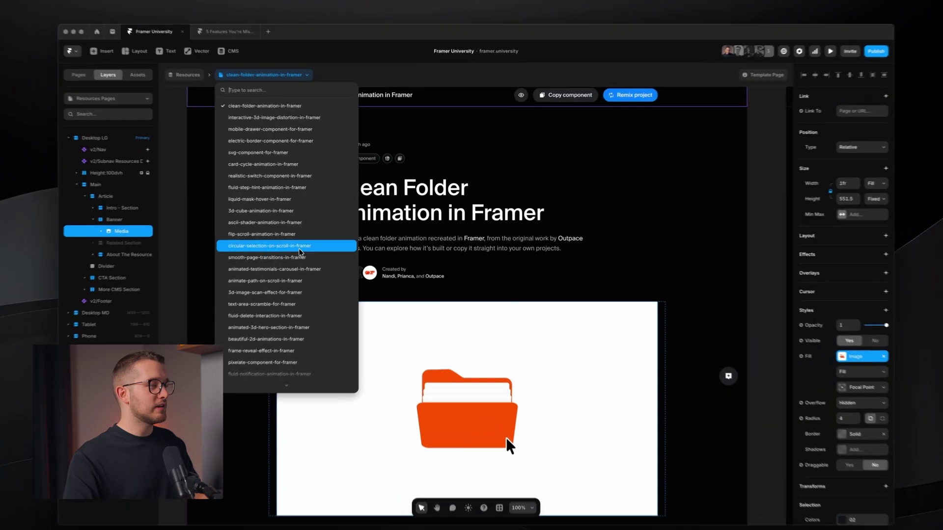
pyautogui.click(300, 245)
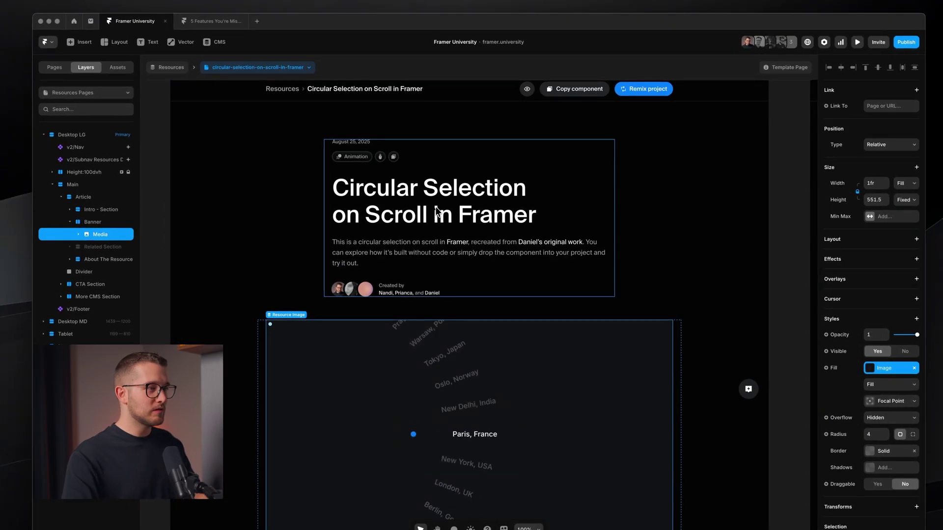
pyautogui.click(438, 214)
pyautogui.doubleClick(438, 214)
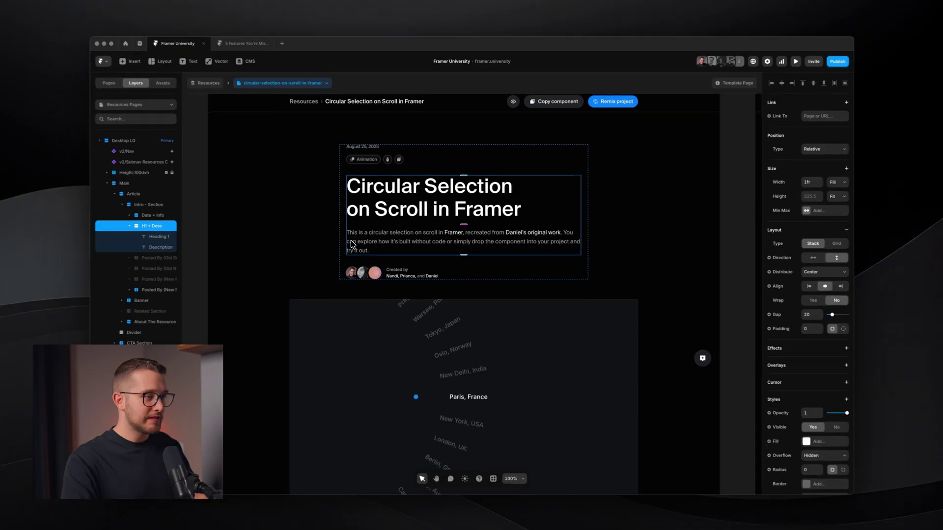
# Step: Open the Home page from the Pages list and bring the Resources section into view
pyautogui.scroll(-5, 352, 244)
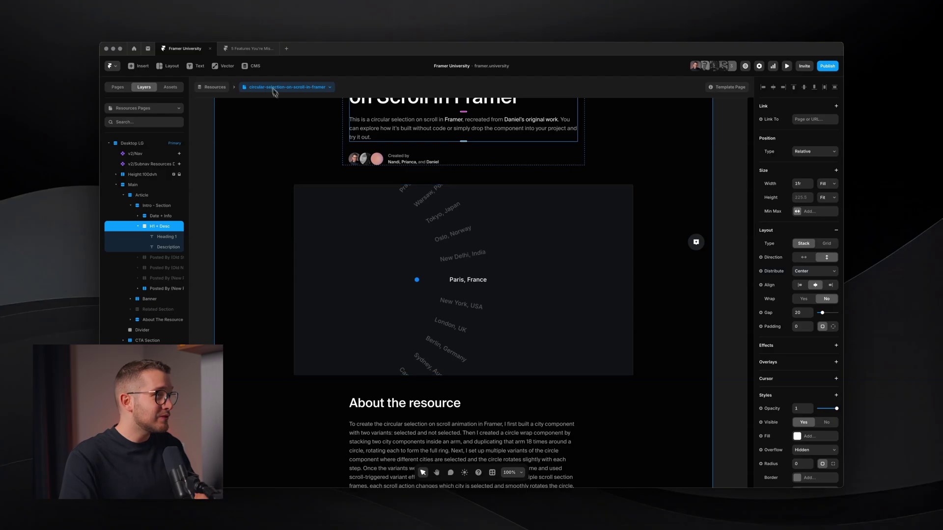
pyautogui.click(251, 48)
pyautogui.click(185, 48)
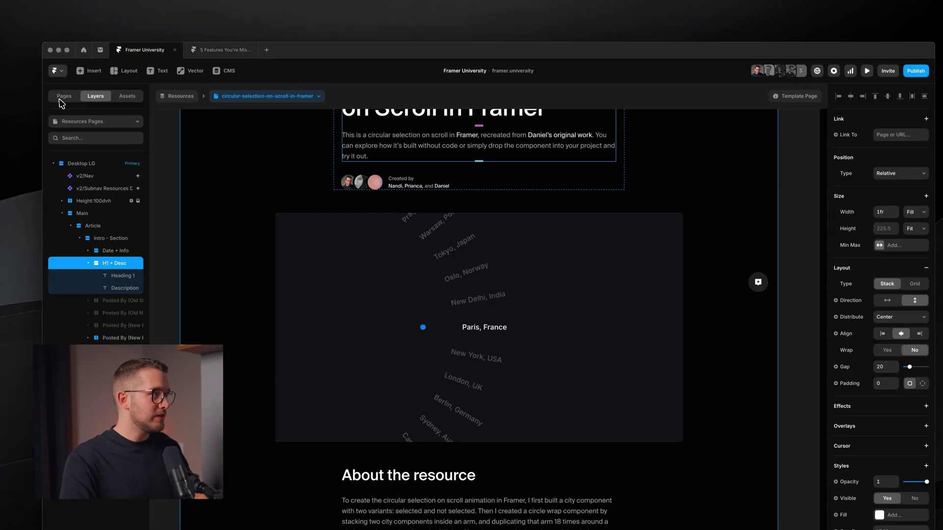
pyautogui.click(63, 97)
pyautogui.click(86, 163)
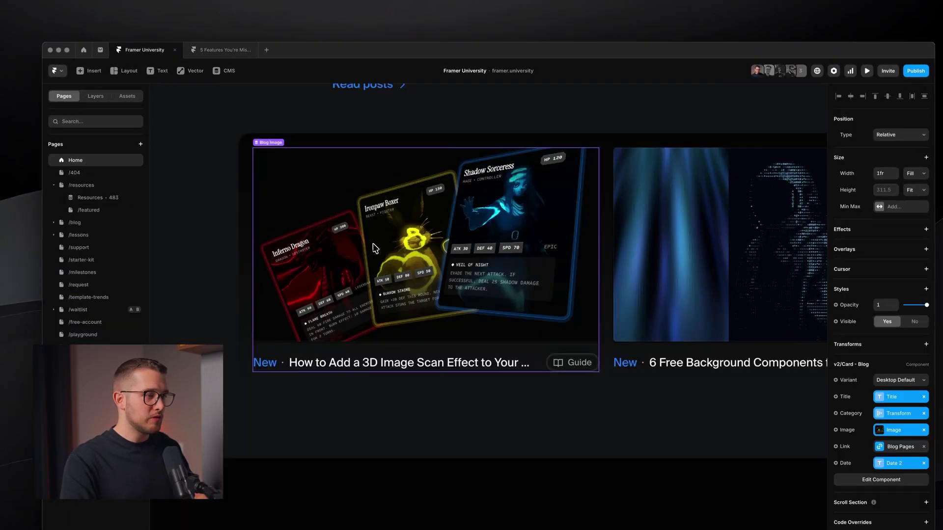
pyautogui.scroll(2, 375, 248)
pyautogui.scroll(-10, 363, 211)
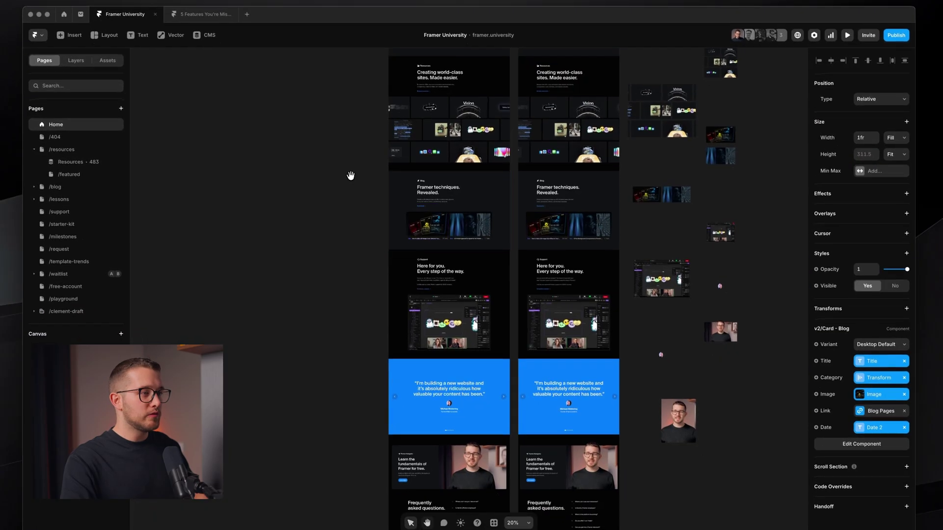
pyautogui.scroll(10, 408, 289)
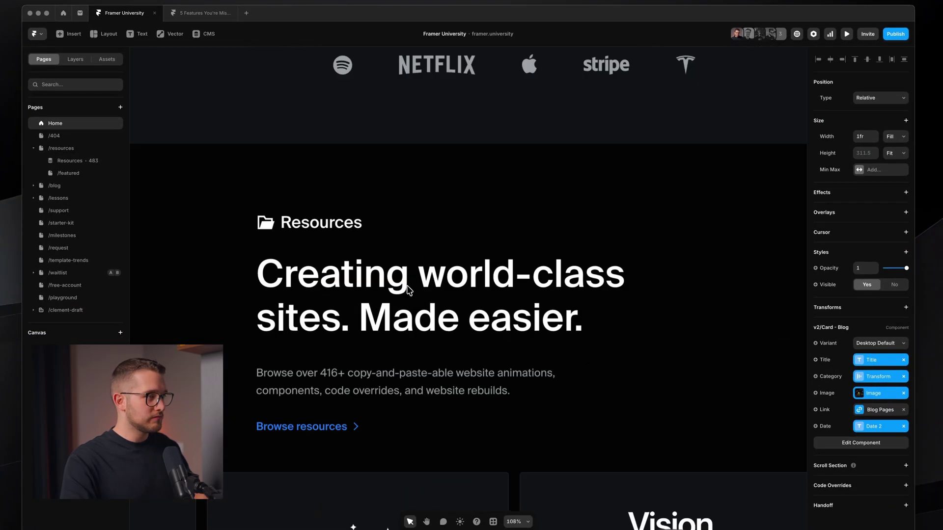
# Step: Select 'Made easier.' in the Resources heading, then exit text editing
pyautogui.click(422, 315)
pyautogui.click(431, 309)
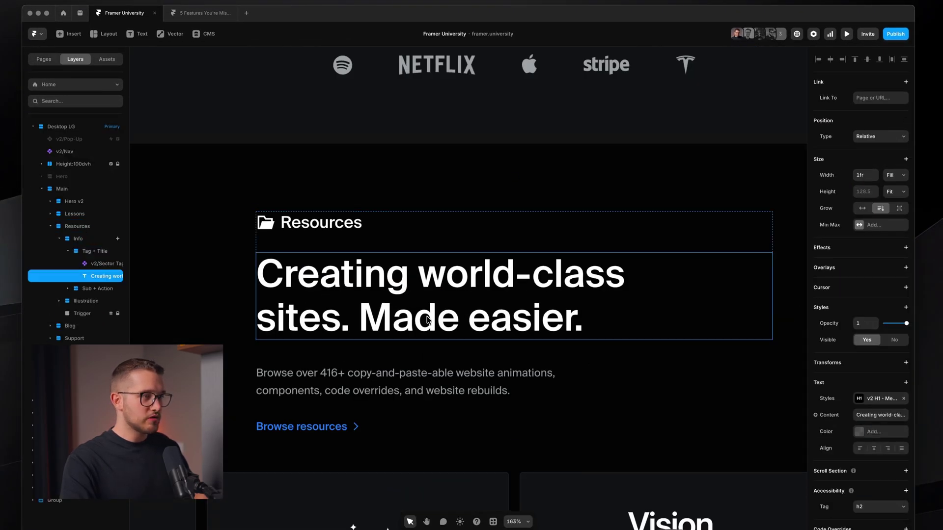
pyautogui.doubleClick(428, 319)
pyautogui.moveTo(258, 317); pyautogui.dragTo(480, 316)
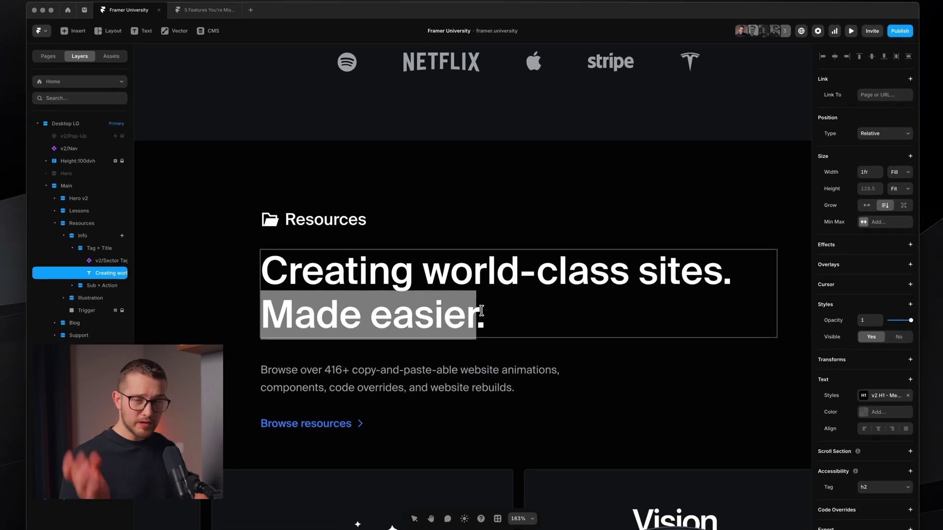
pyautogui.press('Escape')
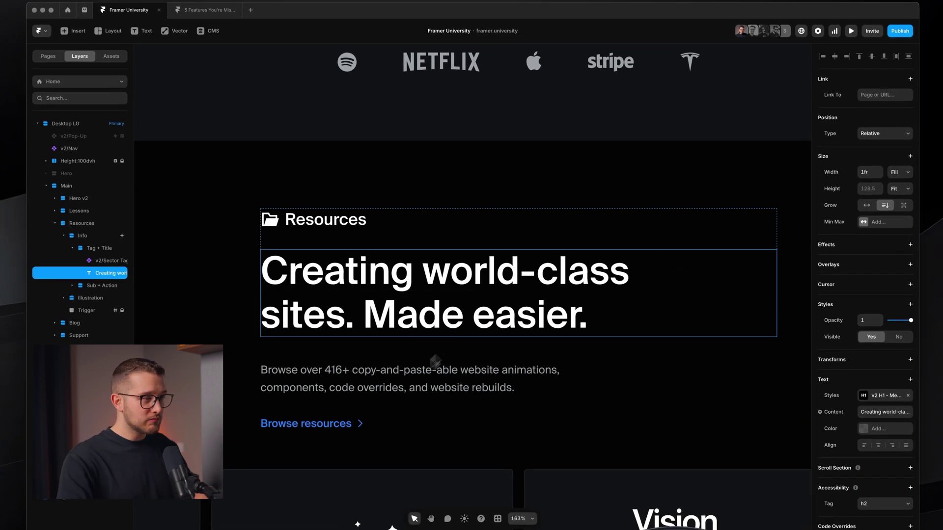
pyautogui.click(426, 369)
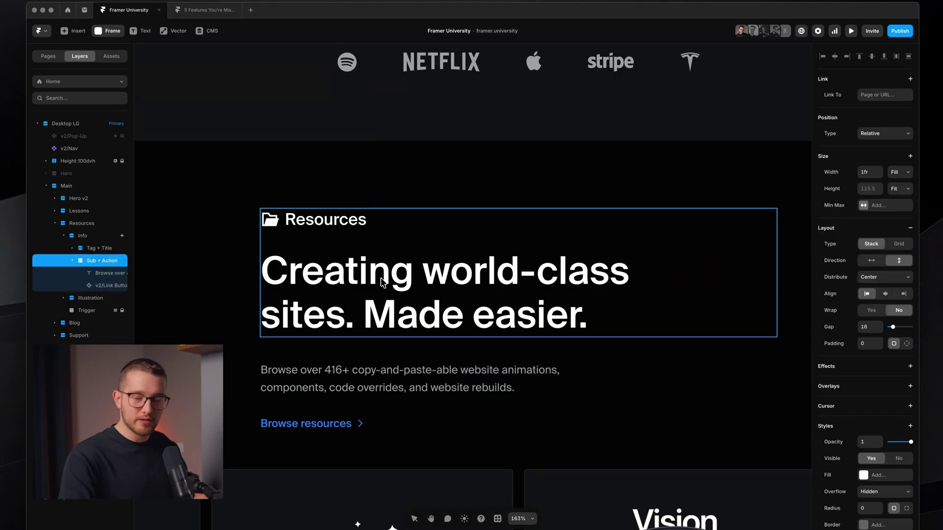
# Step: Draw an absolute frame over 'Made easier.', fill it grey 807474, then delete it
pyautogui.moveTo(348, 293); pyautogui.dragTo(463, 325)
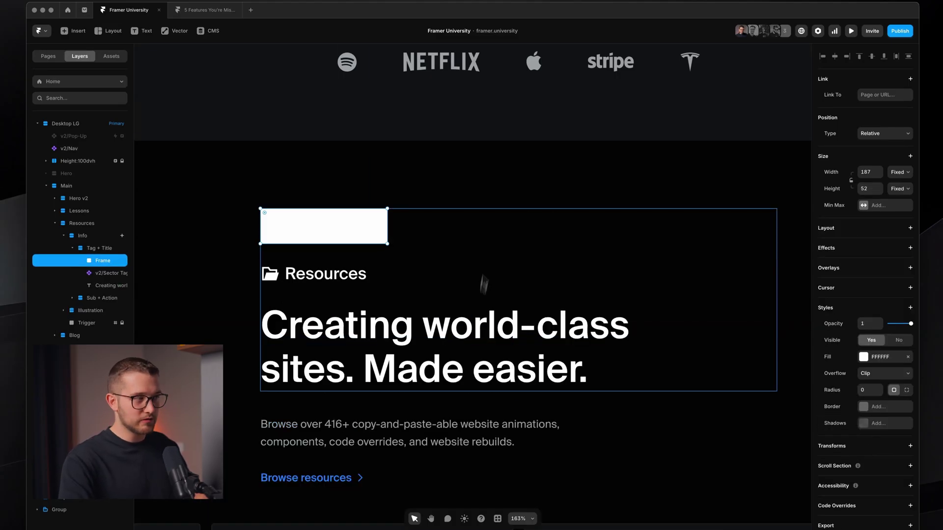
pyautogui.click(874, 132)
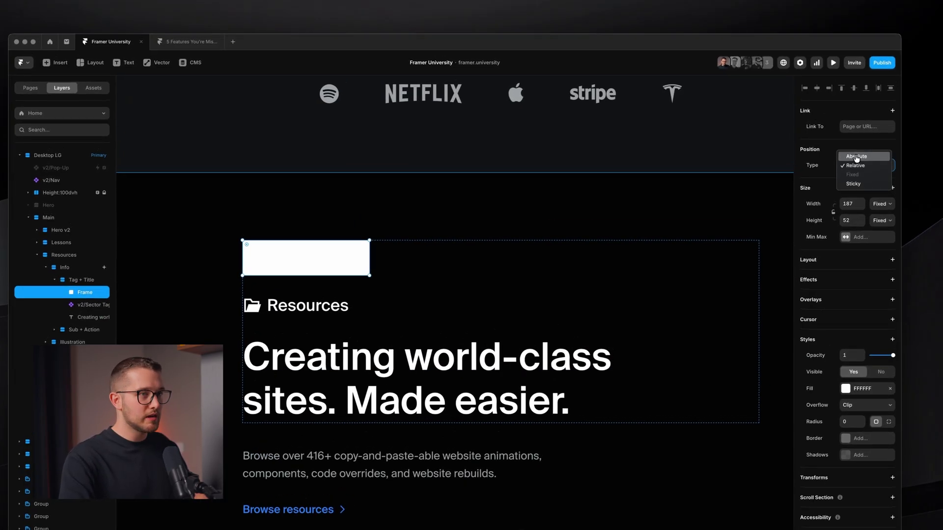
pyautogui.click(855, 157)
pyautogui.moveTo(331, 261); pyautogui.dragTo(439, 349)
pyautogui.moveTo(486, 324); pyautogui.dragTo(584, 327)
pyautogui.click(859, 410)
pyautogui.moveTo(729, 304); pyautogui.dragTo(694, 289)
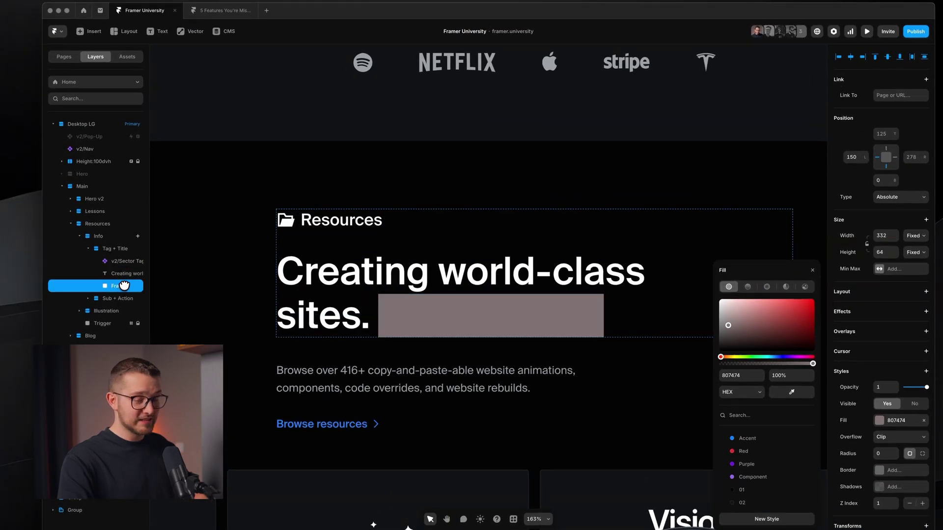
pyautogui.press('Delete')
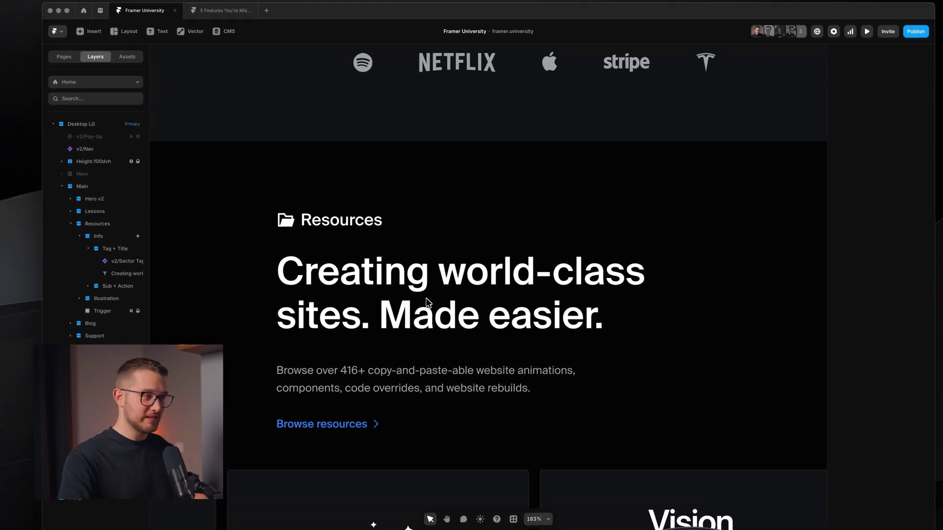
# Step: Edit the Resources heading and select the line 'Made easier.'
pyautogui.click(433, 317)
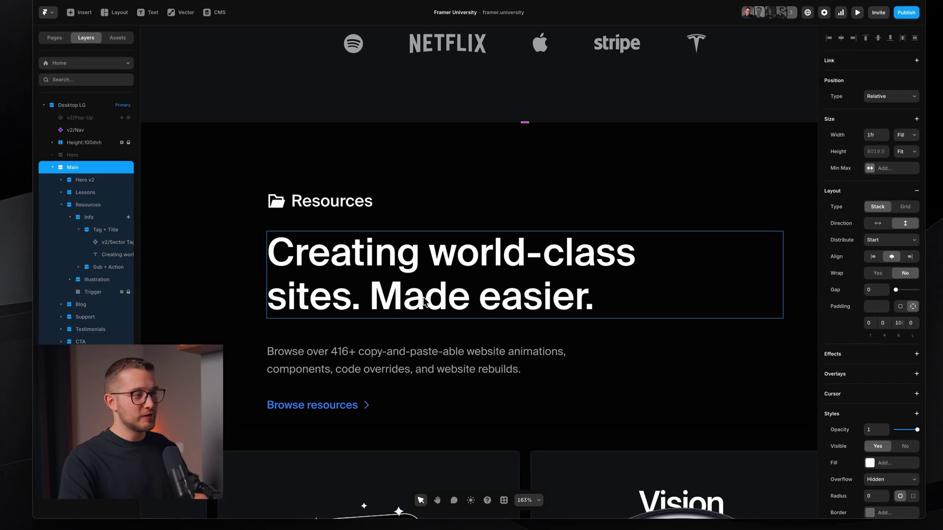
pyautogui.click(425, 301)
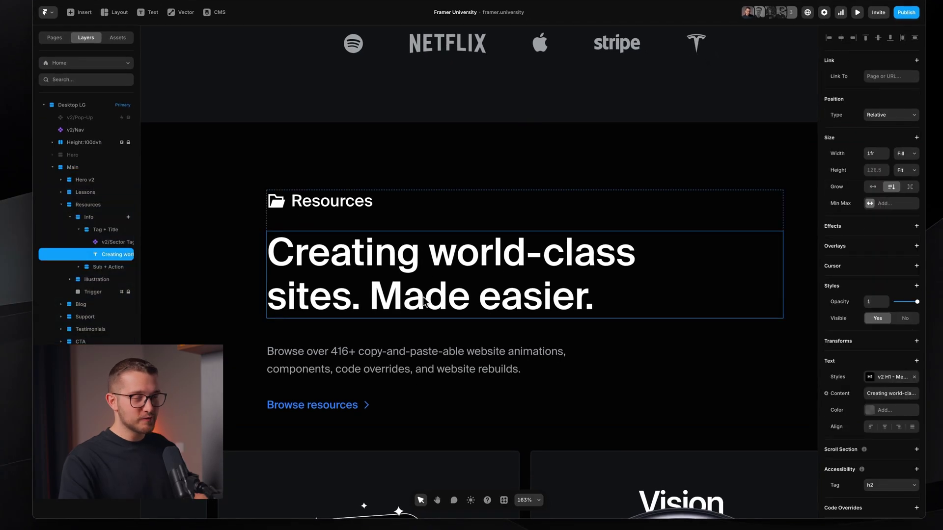
pyautogui.doubleClick(426, 301)
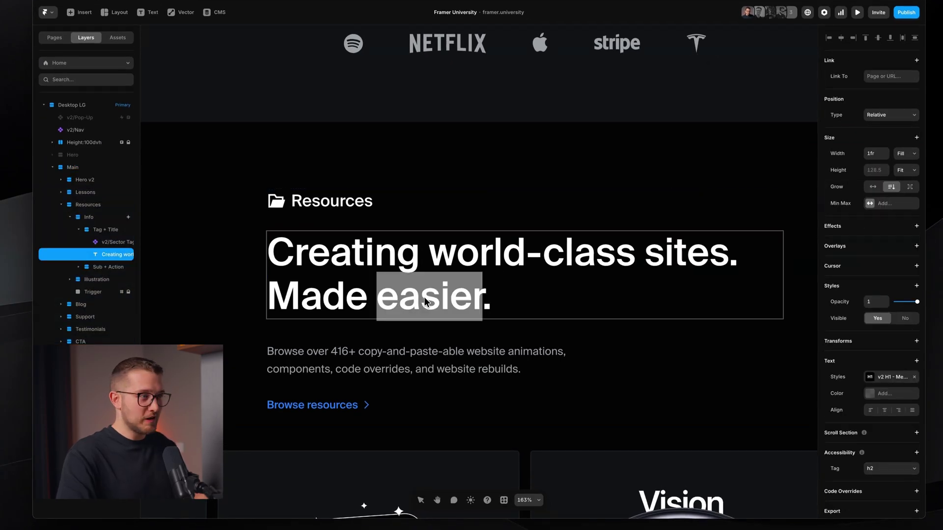
pyautogui.click(484, 296)
pyautogui.moveTo(490, 298); pyautogui.dragTo(245, 300)
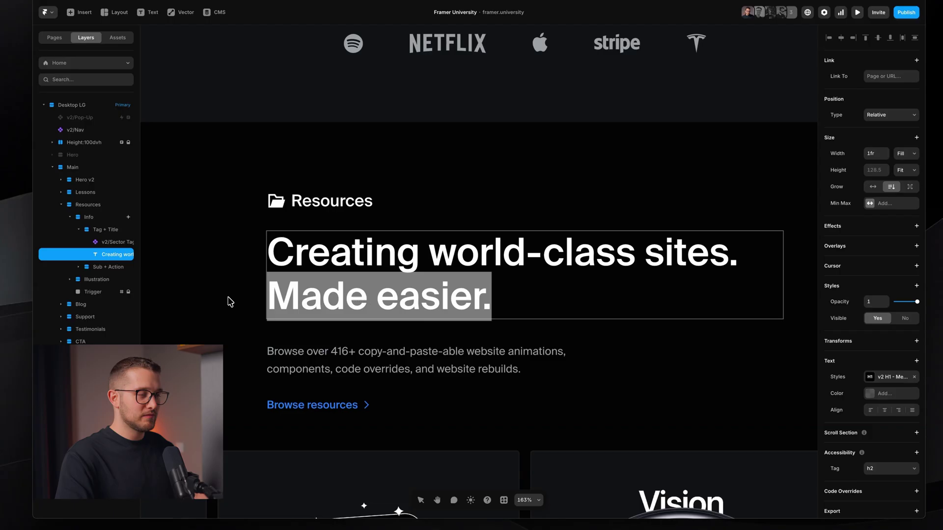
pyautogui.scroll(-1, 861, 336)
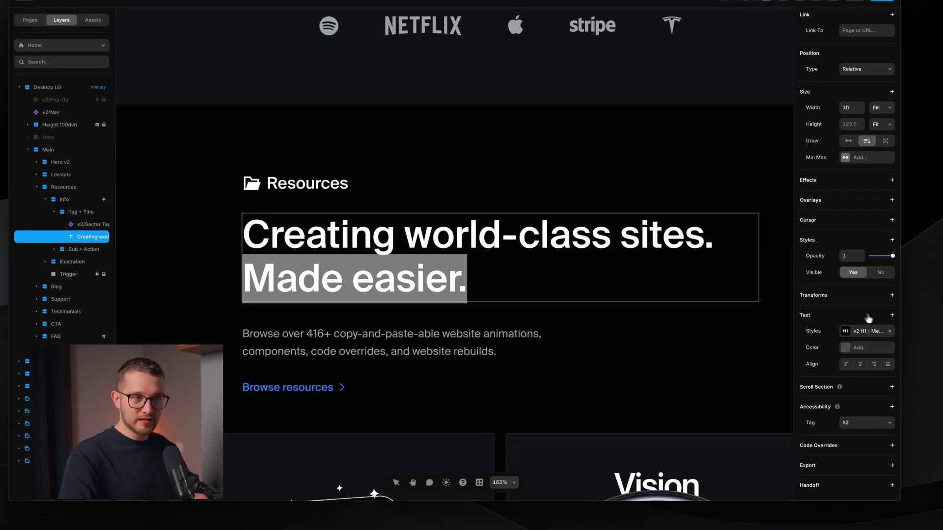
# Step: Add a fill to the selected words, trying red before setting the text back to black
pyautogui.click(892, 316)
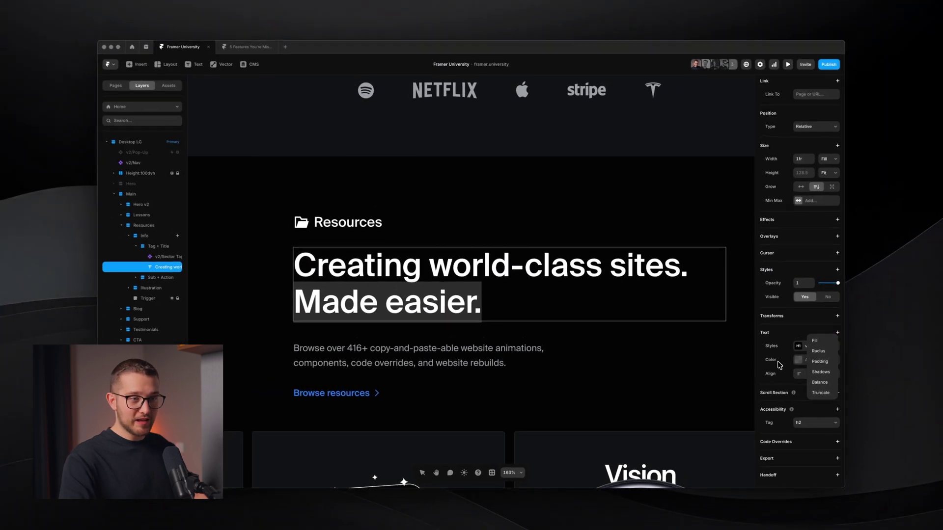
pyautogui.click(817, 341)
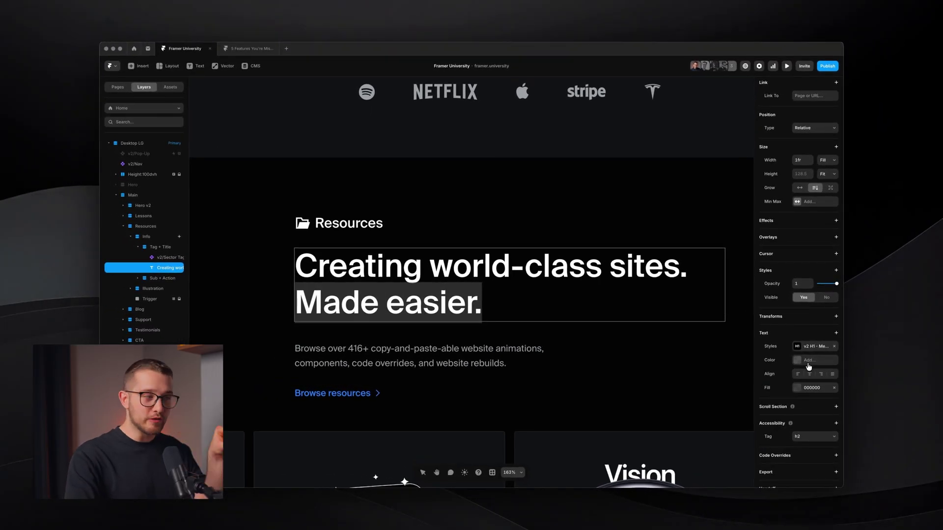
pyautogui.click(808, 361)
pyautogui.moveTo(710, 324); pyautogui.dragTo(754, 284)
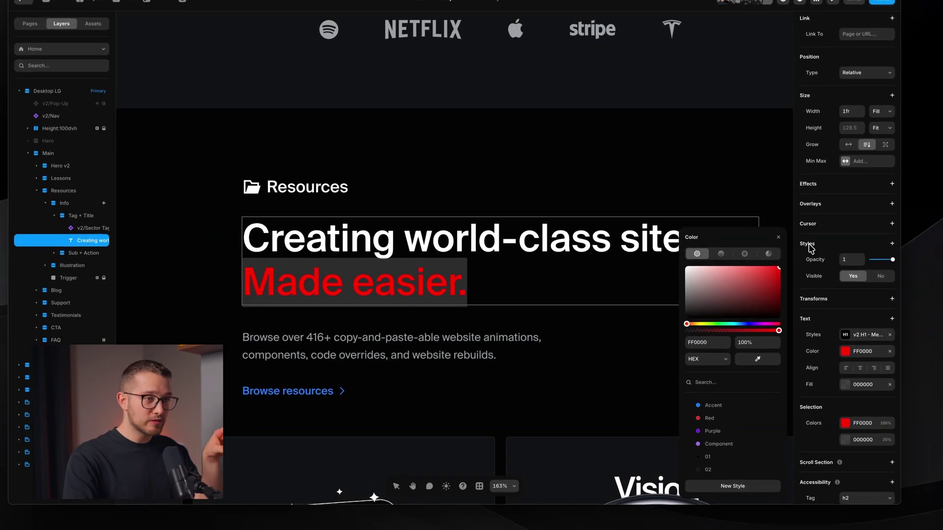
pyautogui.moveTo(697, 274); pyautogui.dragTo(580, 406)
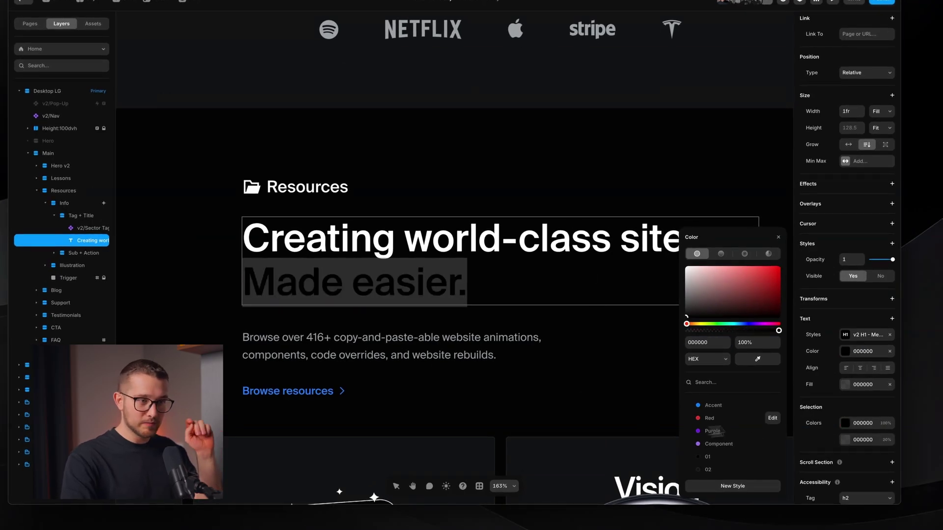
# Step: Set the highlight fill to white FFFFFF at 100% opacity and finish editing
pyautogui.click(862, 387)
pyautogui.moveTo(711, 298); pyautogui.dragTo(670, 262)
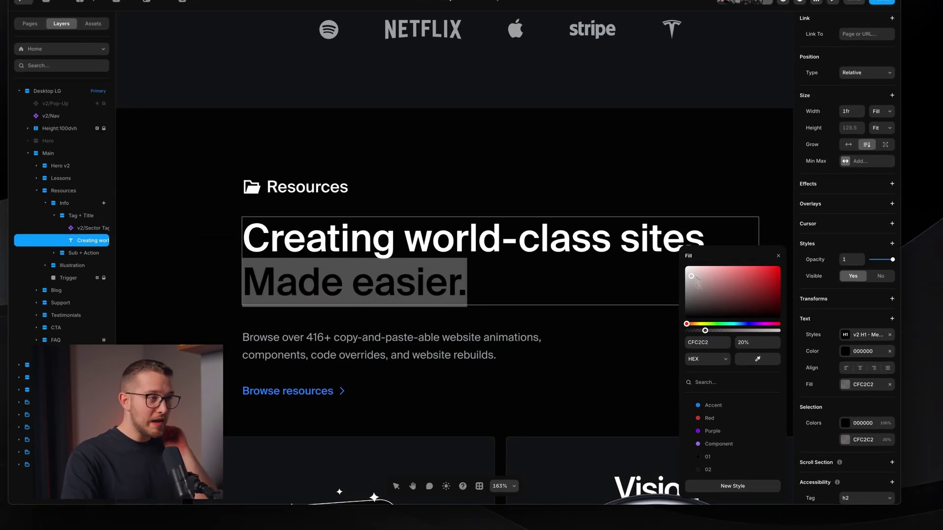
pyautogui.moveTo(706, 332); pyautogui.dragTo(829, 328)
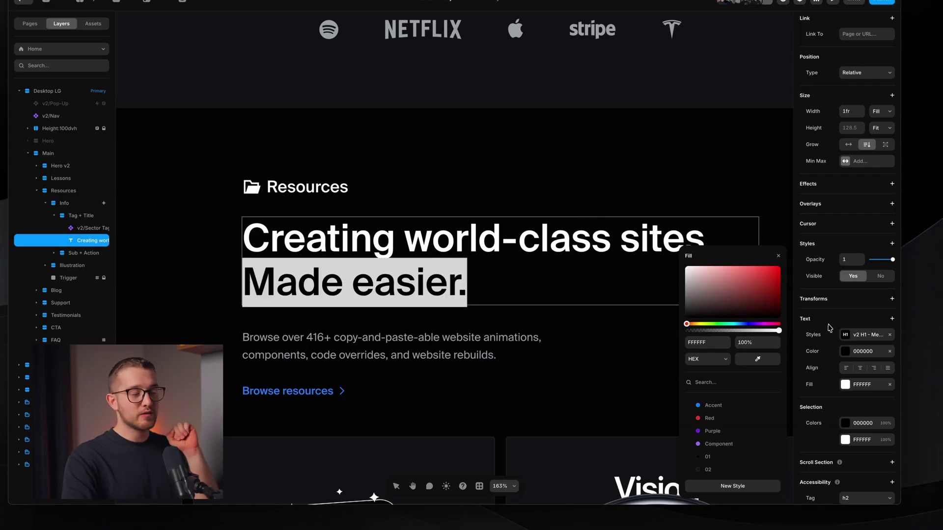
pyautogui.click(777, 256)
pyautogui.press('Escape')
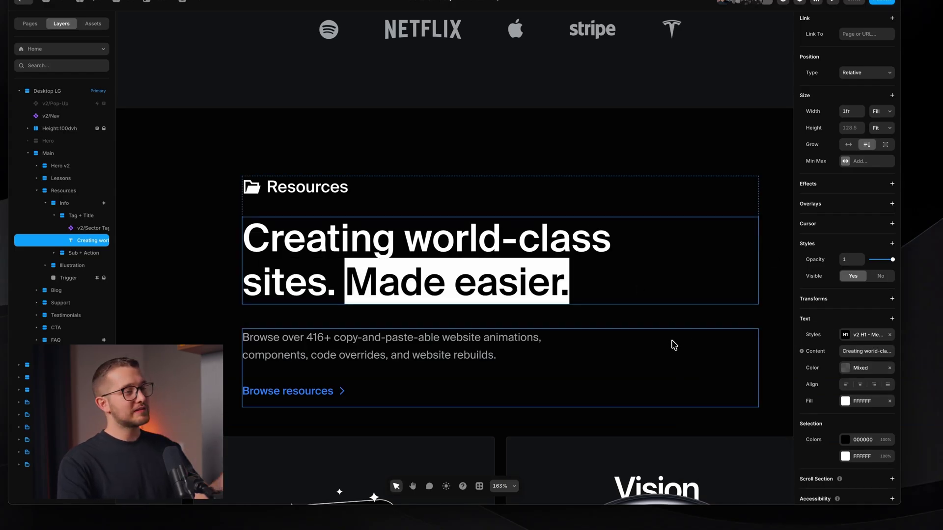
# Step: Add Radius and Padding 6 to the 'Made easier.' highlight from the Text options
pyautogui.doubleClick(523, 290)
pyautogui.click(466, 283)
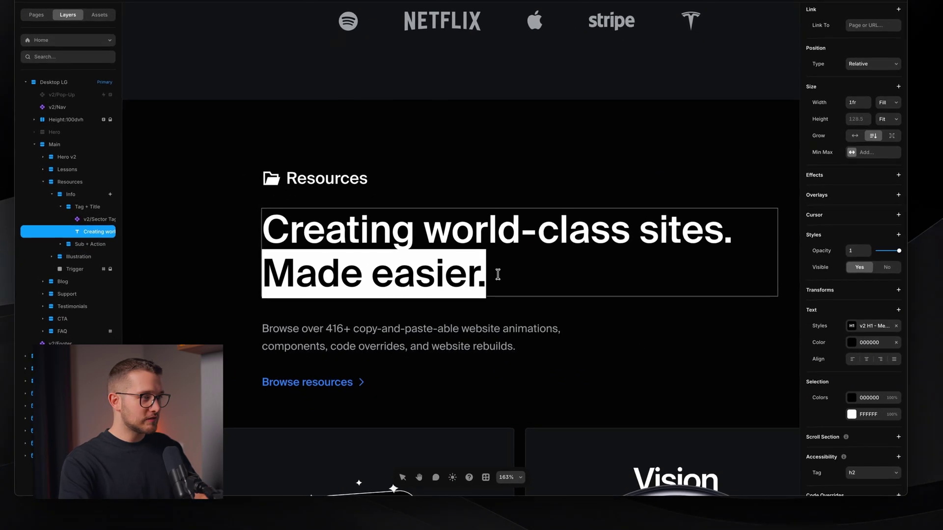
pyautogui.click(852, 376)
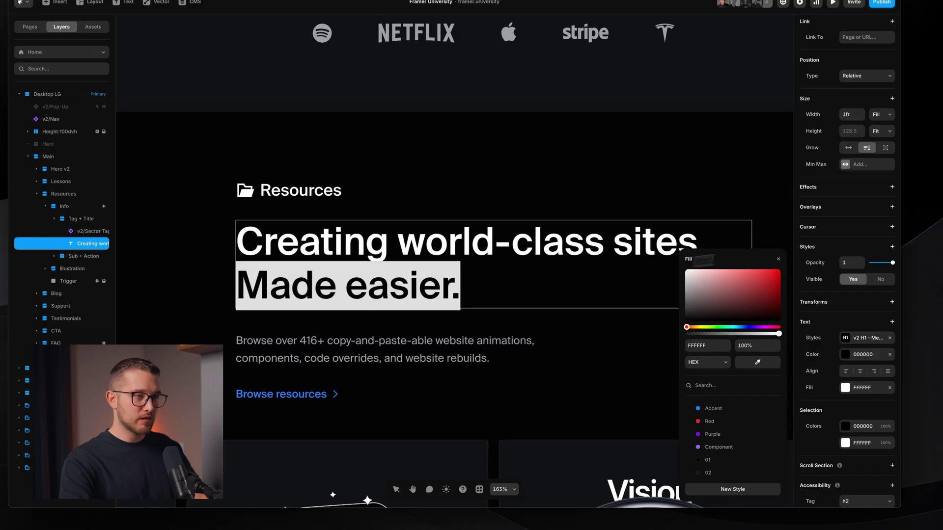
pyautogui.click(778, 258)
pyautogui.scroll(-1, 884, 309)
pyautogui.click(891, 307)
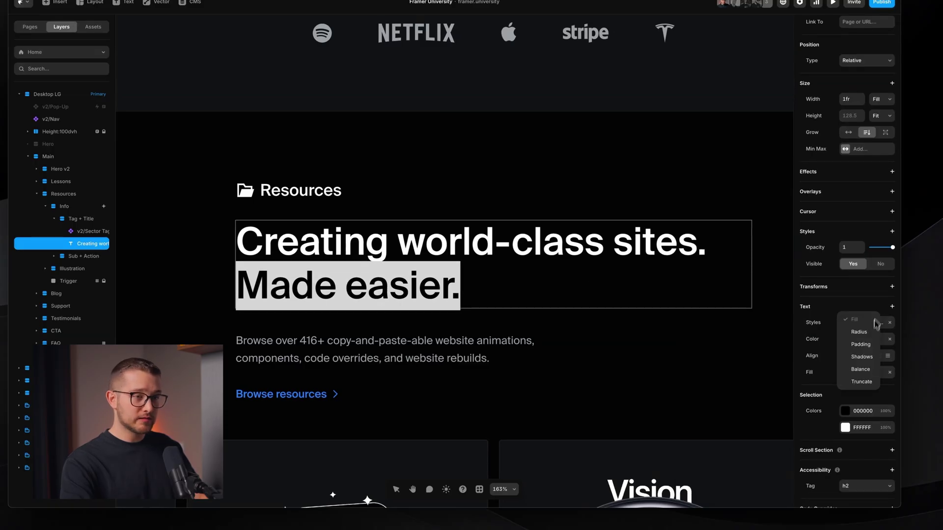
pyautogui.click(872, 331)
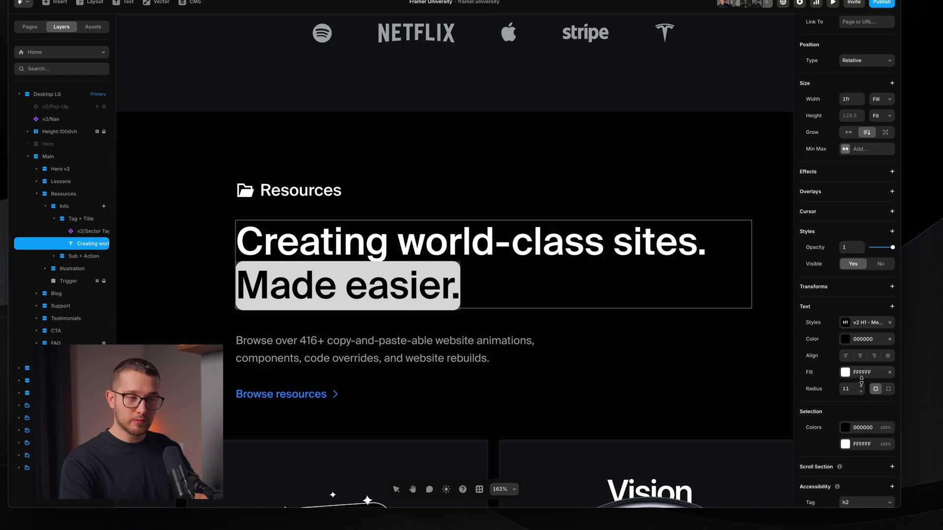
pyautogui.click(891, 306)
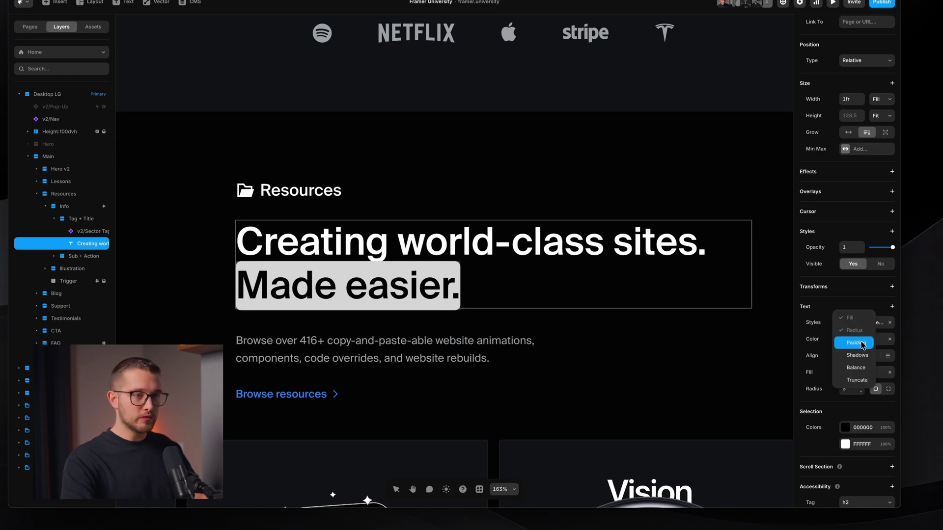
pyautogui.click(862, 343)
pyautogui.moveTo(862, 409); pyautogui.dragTo(862, 404)
pyautogui.press('Escape')
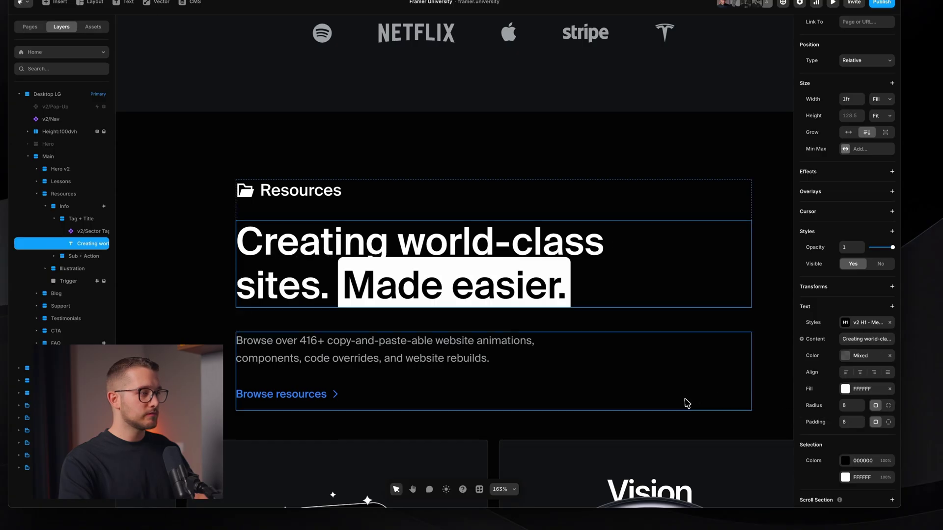
# Step: Select the Tag + Title and Sub + Action stacks, leaving overflow unchanged, and zoom out
pyautogui.press('Escape')
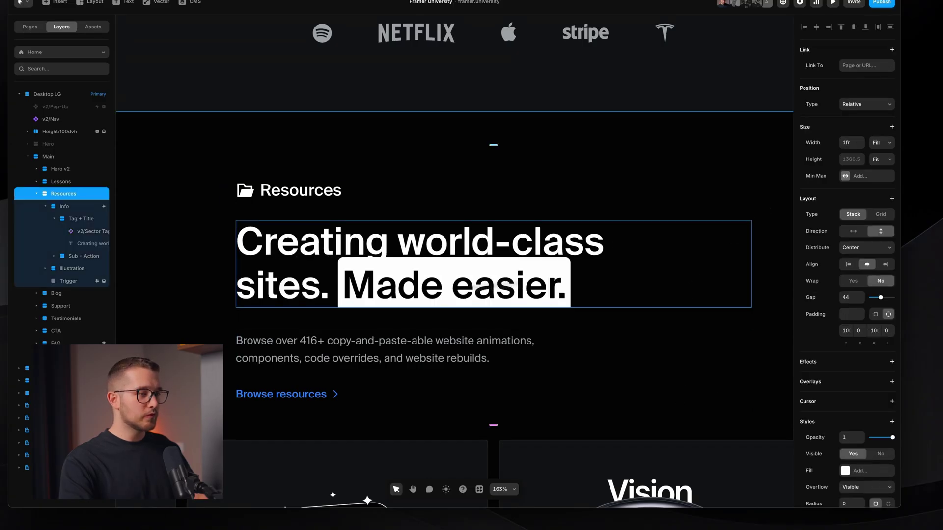
pyautogui.click(354, 231)
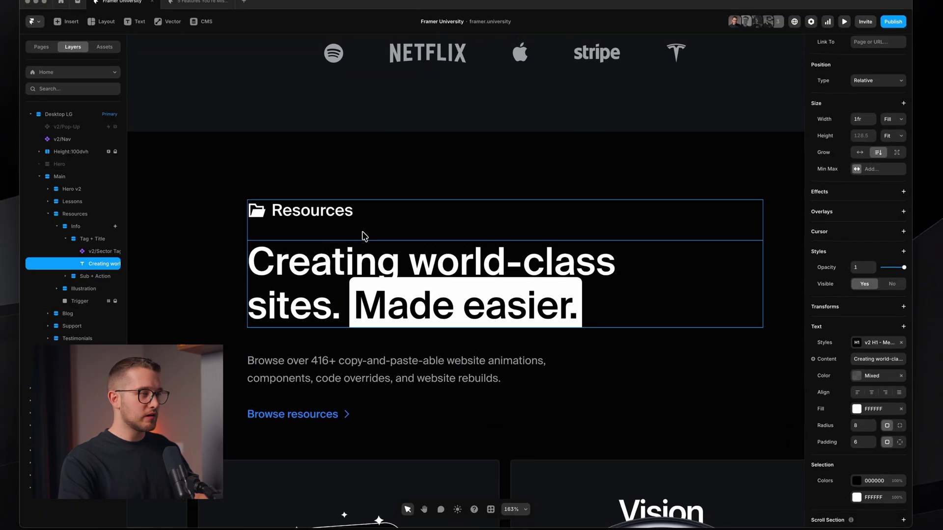
pyautogui.press('Escape')
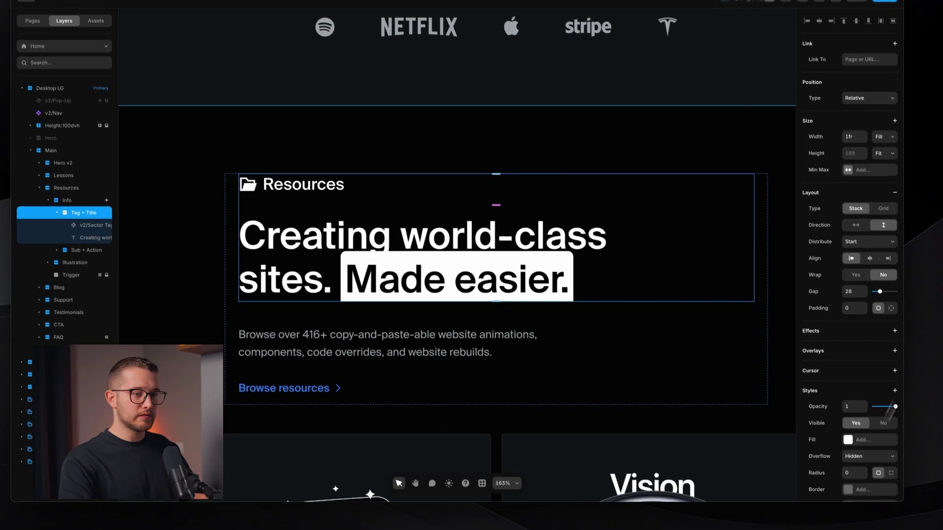
pyautogui.click(876, 483)
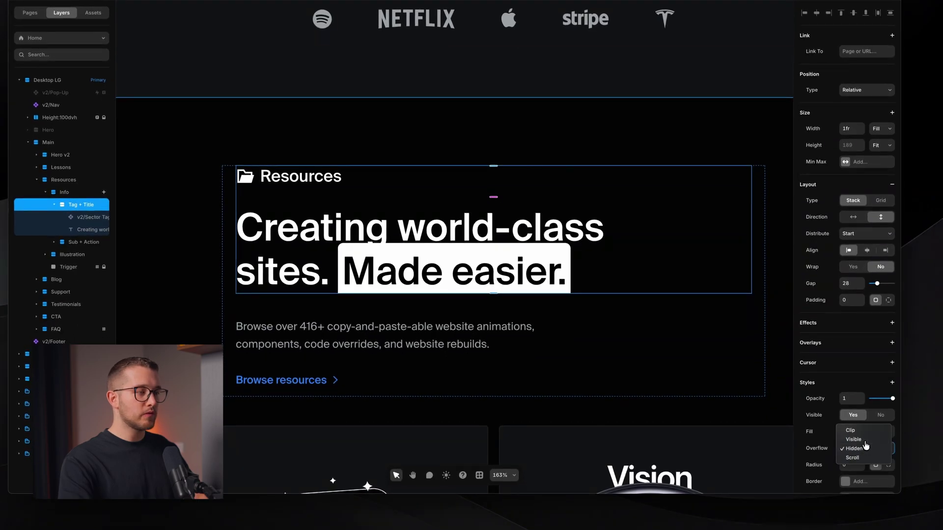
pyautogui.click(866, 446)
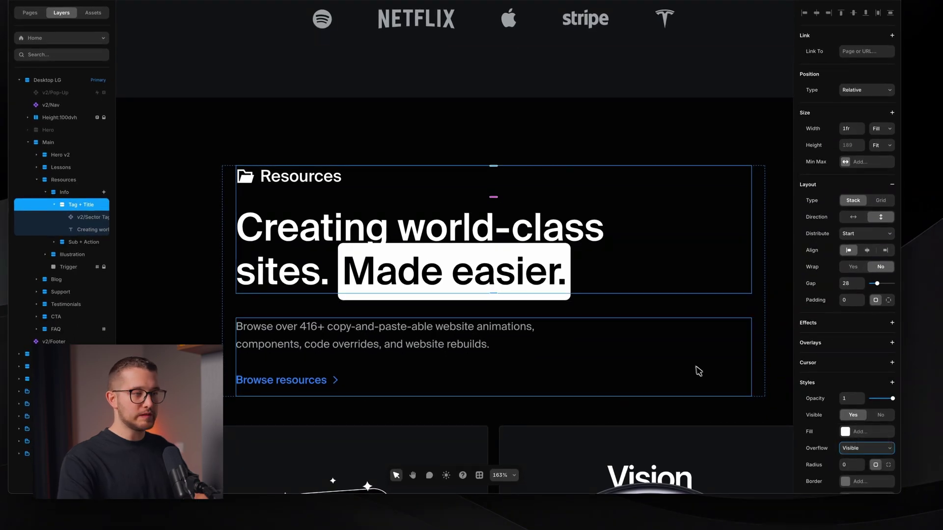
pyautogui.click(697, 371)
pyautogui.scroll(-4, 594, 326)
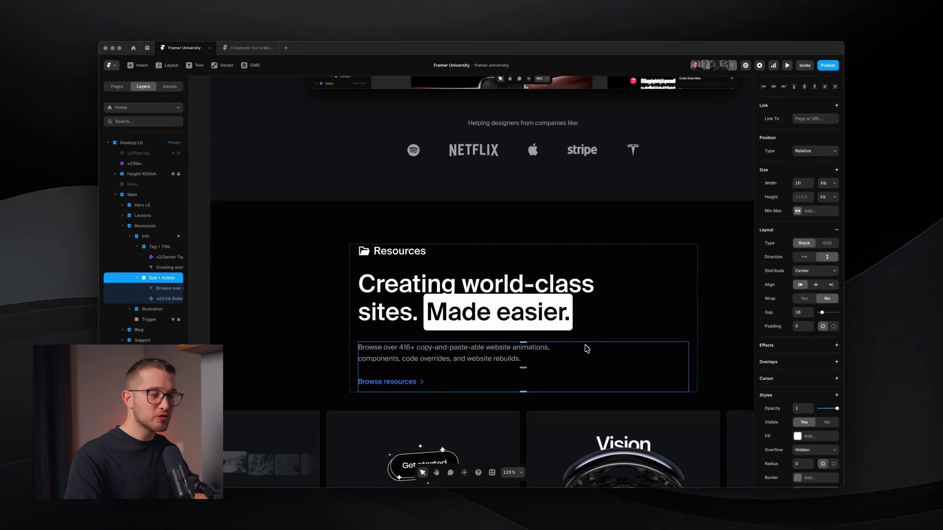
pyautogui.scroll(-5, 584, 350)
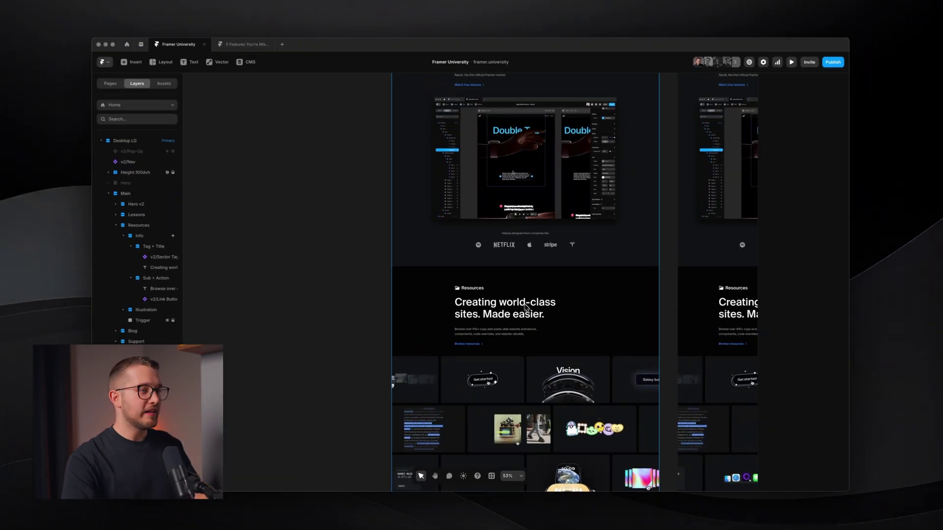
pyautogui.scroll(5, 525, 307)
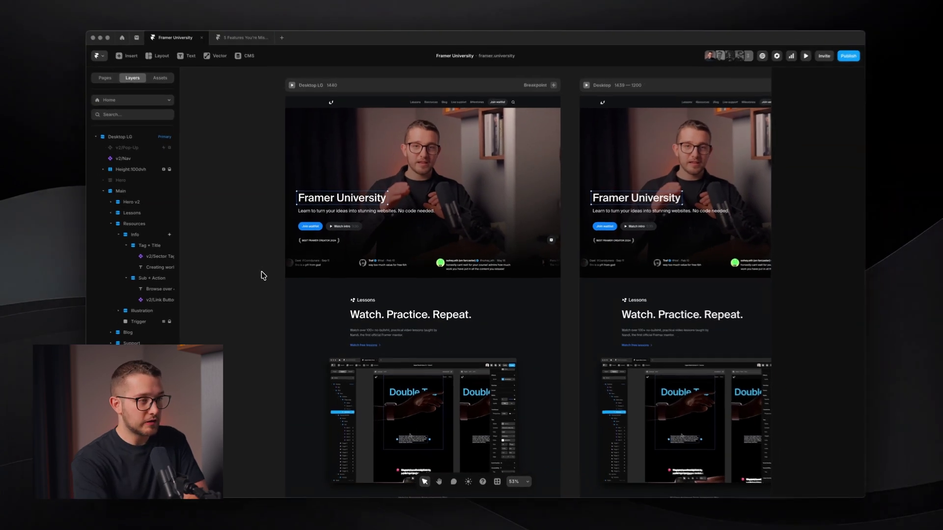
# Step: Open the Asset Manager from quick search, move it over the page frame, and review the images list
pyautogui.press('super+k')
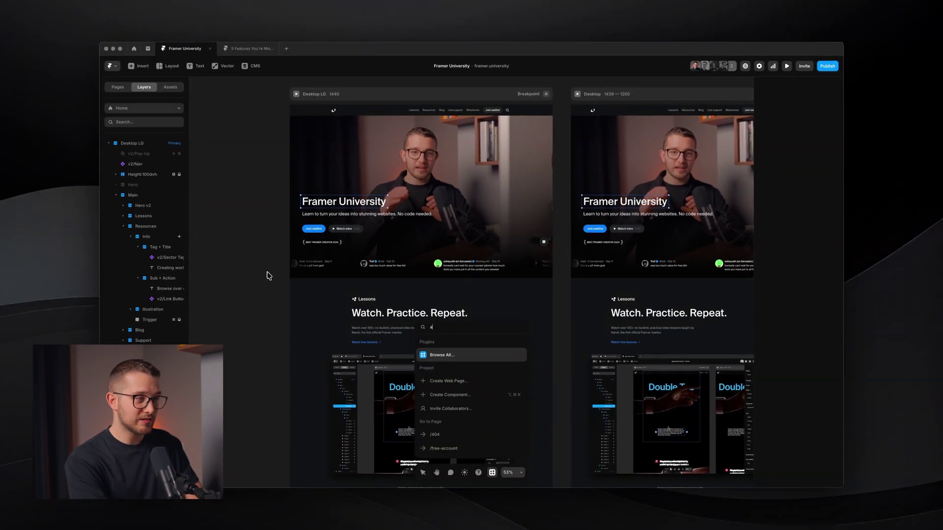
pyautogui.write('assez mene')
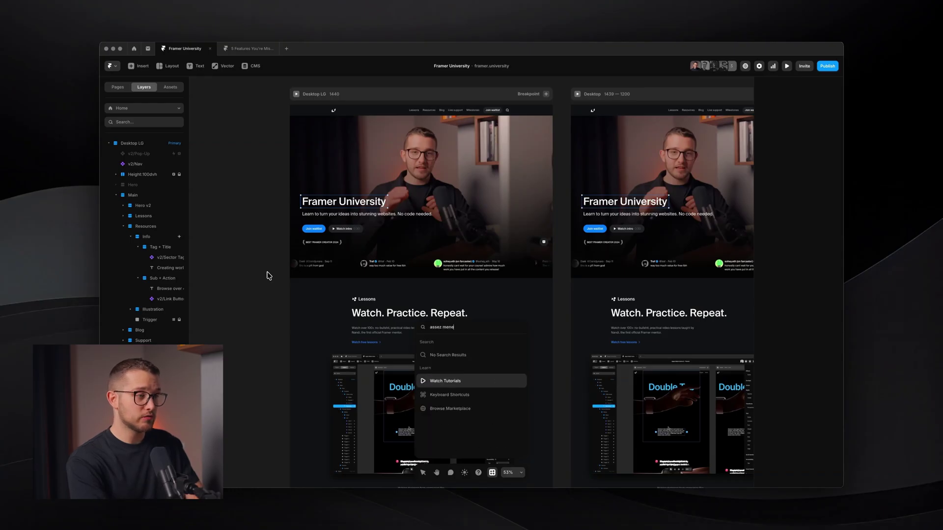
pyautogui.press('Escape')
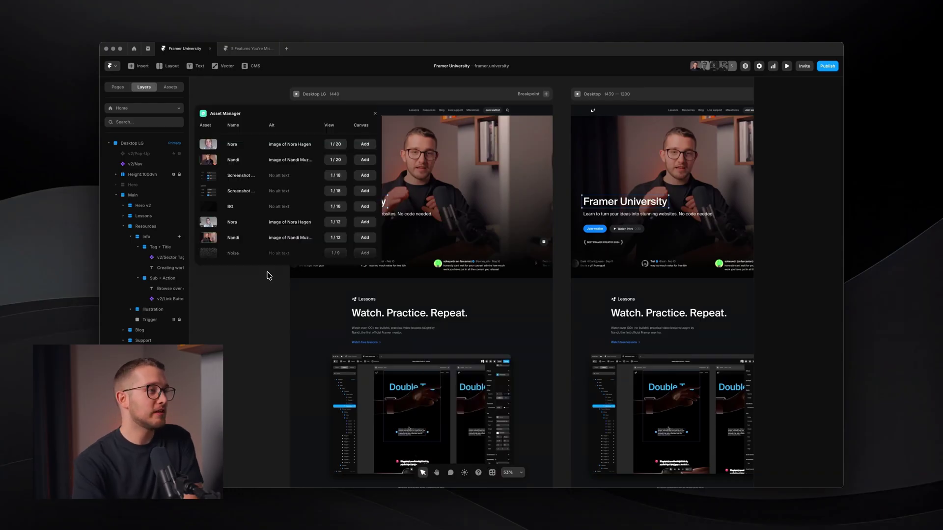
pyautogui.moveTo(245, 113); pyautogui.dragTo(386, 112)
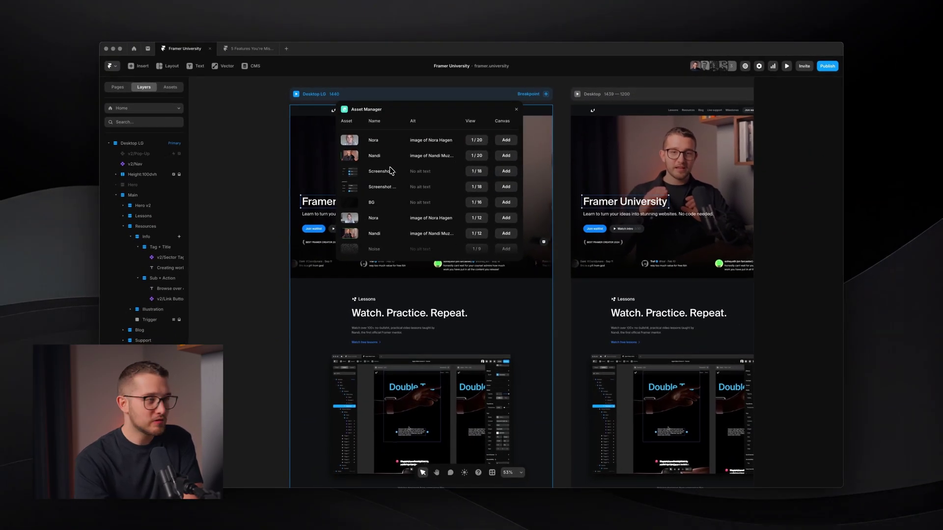
pyautogui.scroll(-10, 395, 176)
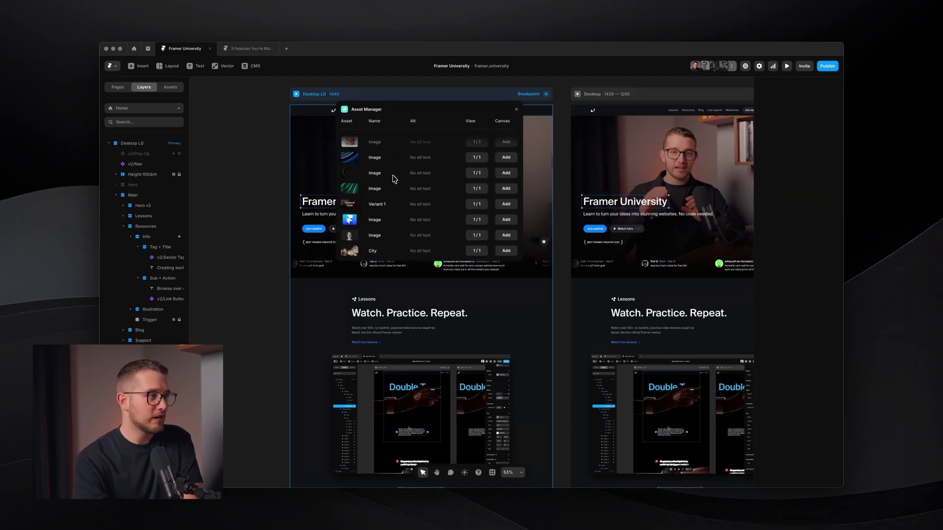
pyautogui.scroll(2, 418, 196)
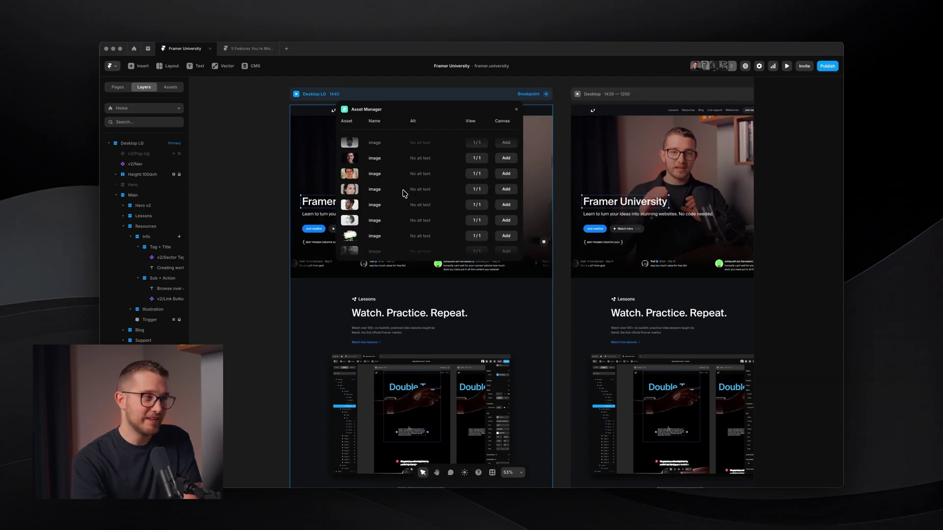
pyautogui.scroll(-3, 404, 192)
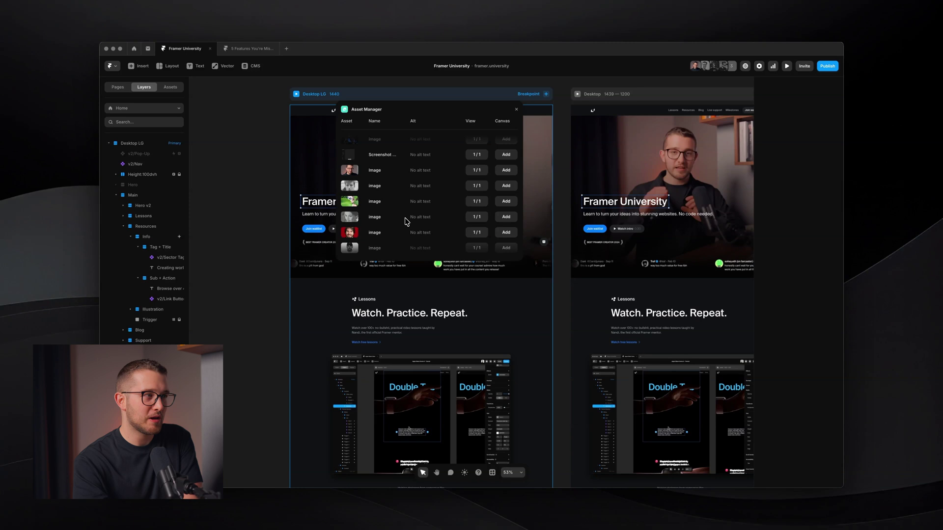
pyautogui.scroll(5, 406, 221)
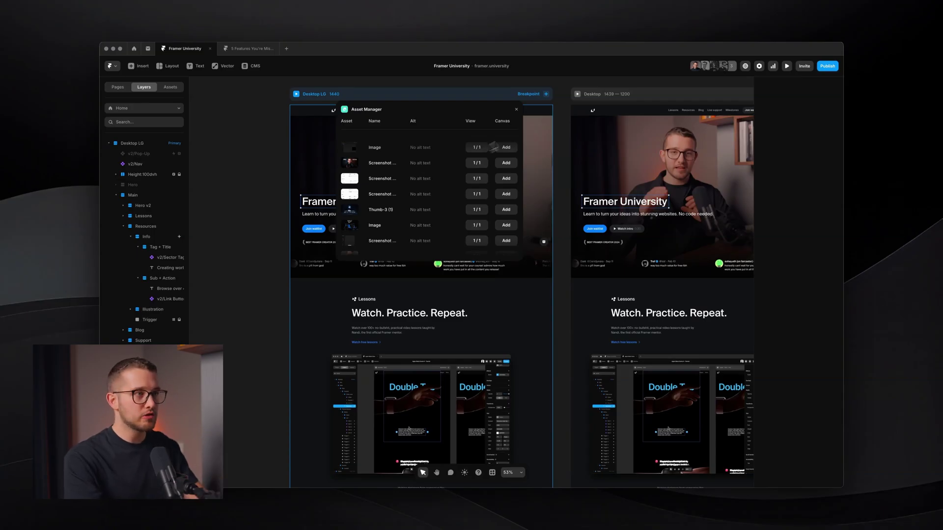
pyautogui.scroll(2, 393, 176)
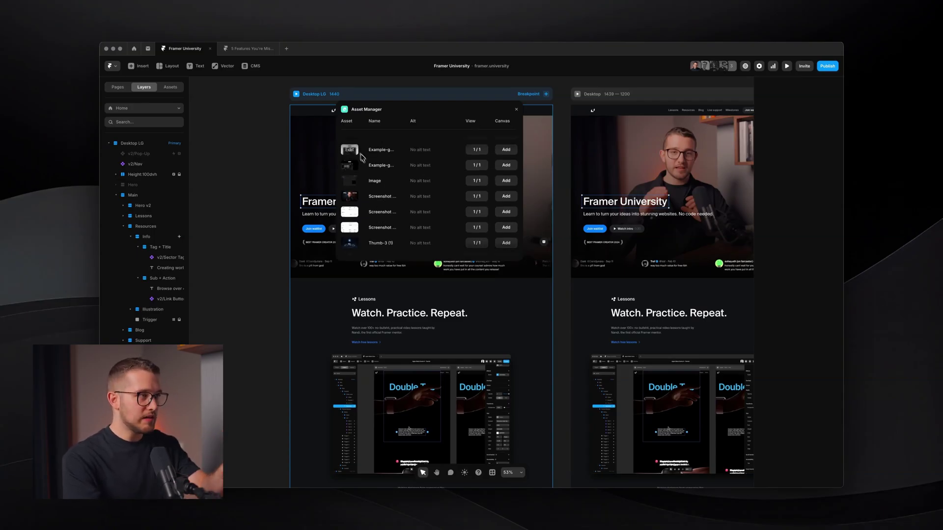
# Step: Close the Asset Manager, then draw, move and delete a test frame on the empty canvas
pyautogui.press('Escape')
pyautogui.press('f')
pyautogui.moveTo(226, 144); pyautogui.dragTo(271, 180)
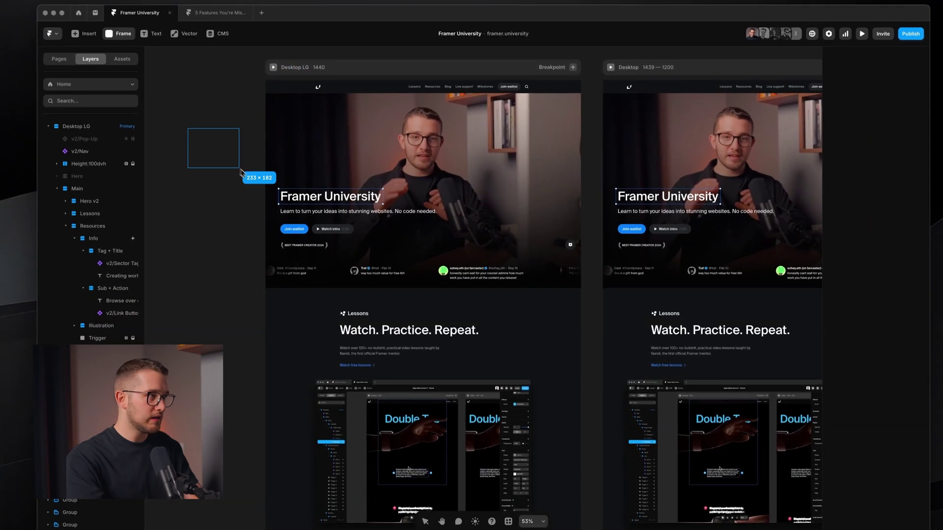
pyautogui.hscroll(-5, 237, 206)
pyautogui.moveTo(326, 206); pyautogui.dragTo(270, 222)
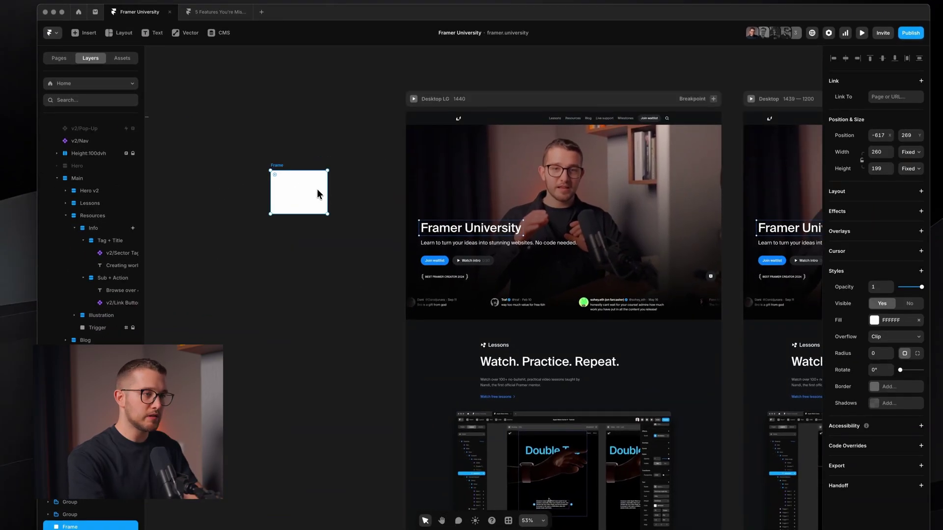
pyautogui.press('Delete')
# Step: Scroll the homepage canvas down past Resources, Blog and Support to the blue testimonial section
pyautogui.hscroll(3, 491, 339)
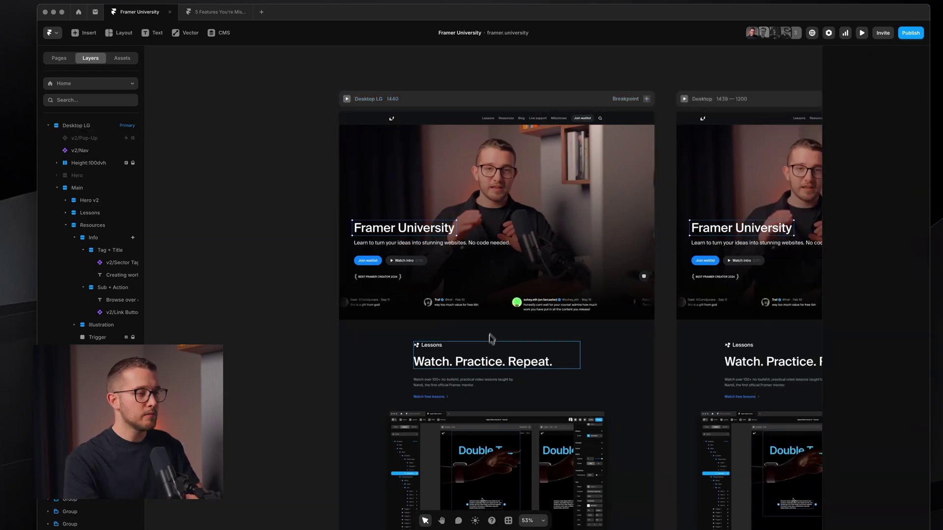
pyautogui.scroll(-3, 491, 349)
pyautogui.scroll(10, 503, 378)
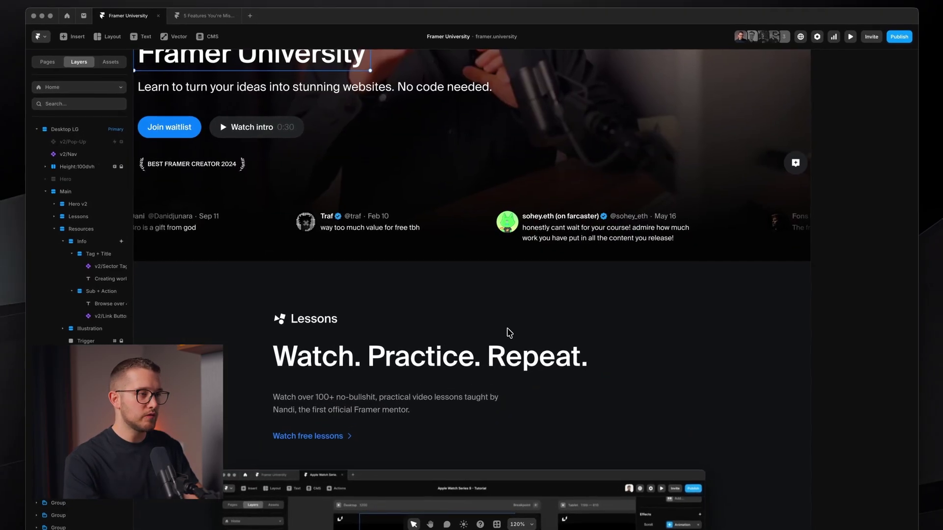
pyautogui.scroll(-10, 506, 327)
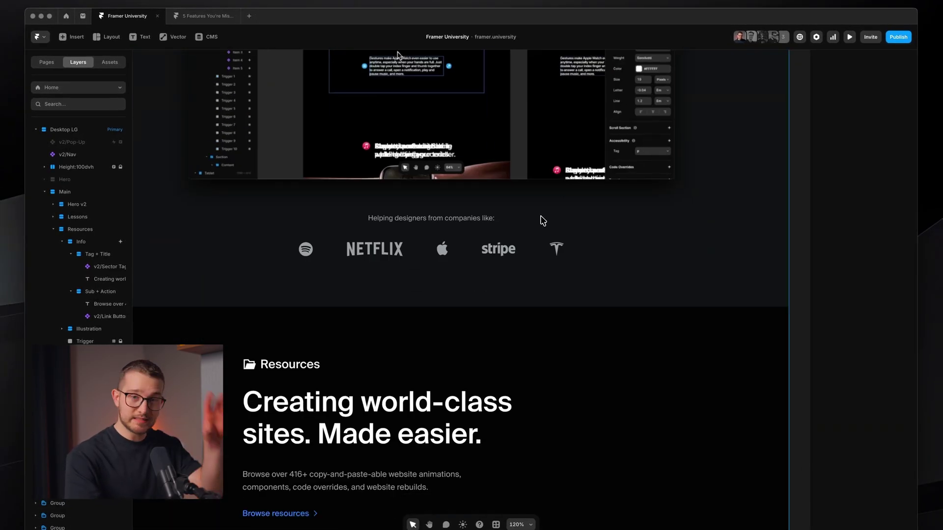
pyautogui.scroll(-8, 417, 360)
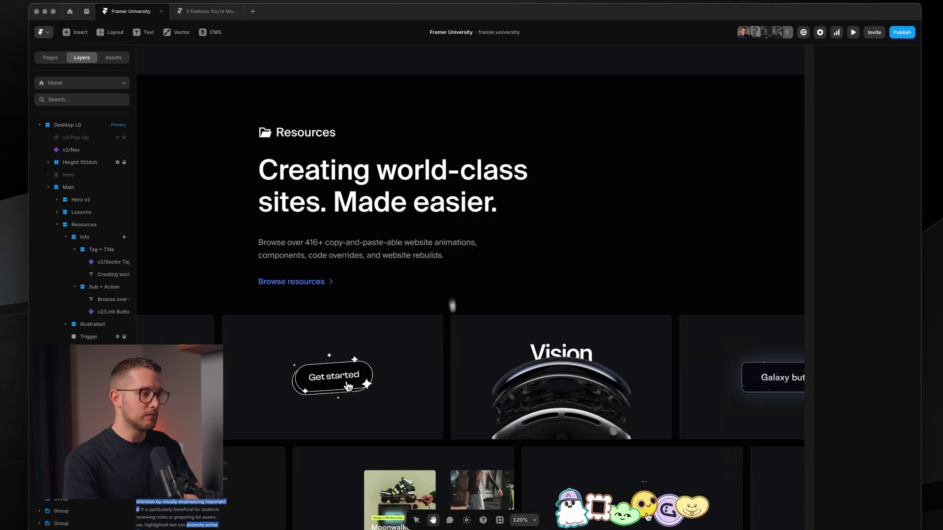
pyautogui.scroll(-10, 482, 374)
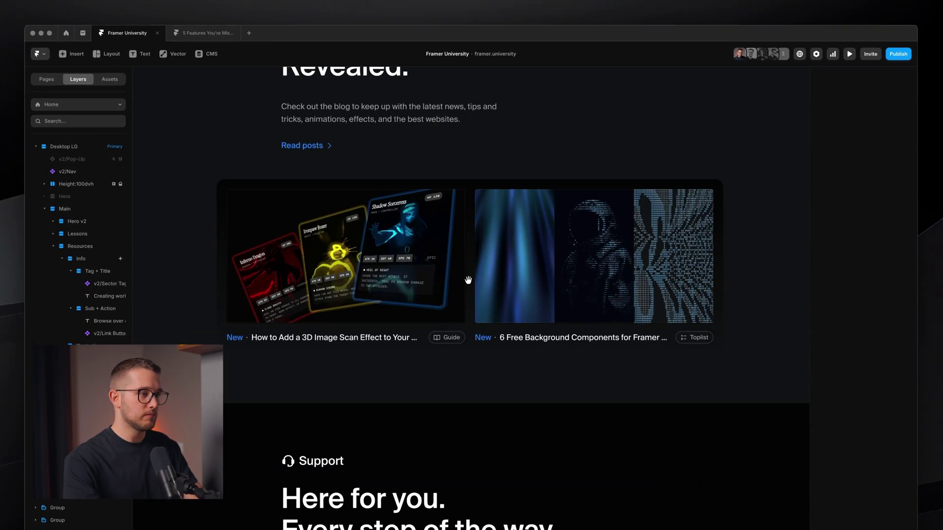
pyautogui.scroll(-5, 478, 196)
pyautogui.scroll(-10, 479, 168)
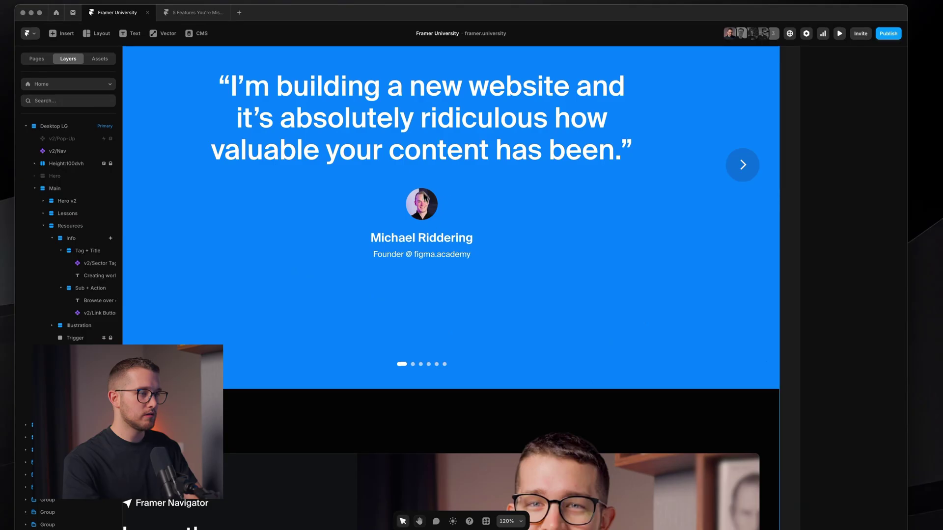
# Step: Drill from the blue testimonial section into the nested Testimonial Profiles component holding the profile photo
pyautogui.click(422, 190)
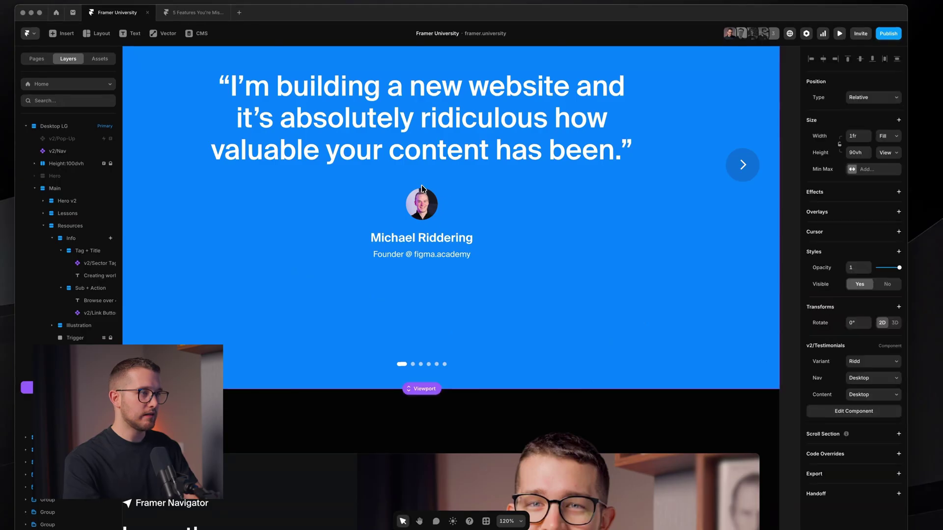
pyautogui.doubleClick(426, 212)
pyautogui.click(456, 323)
pyautogui.doubleClick(456, 324)
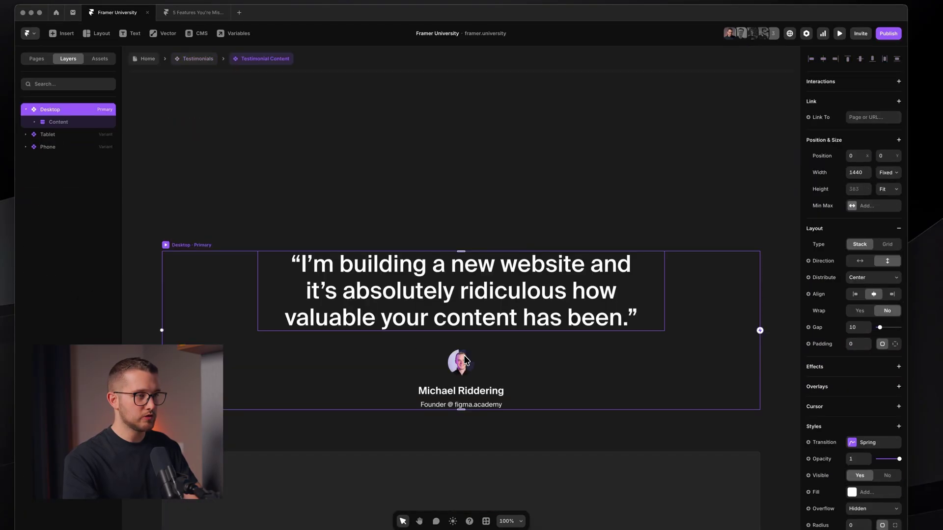
pyautogui.doubleClick(464, 363)
pyautogui.click(459, 262)
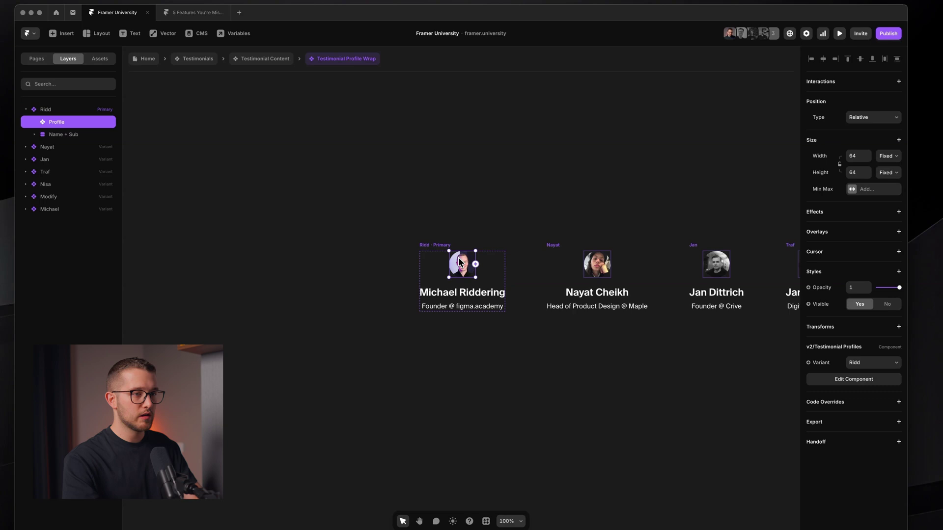
pyautogui.doubleClick(459, 268)
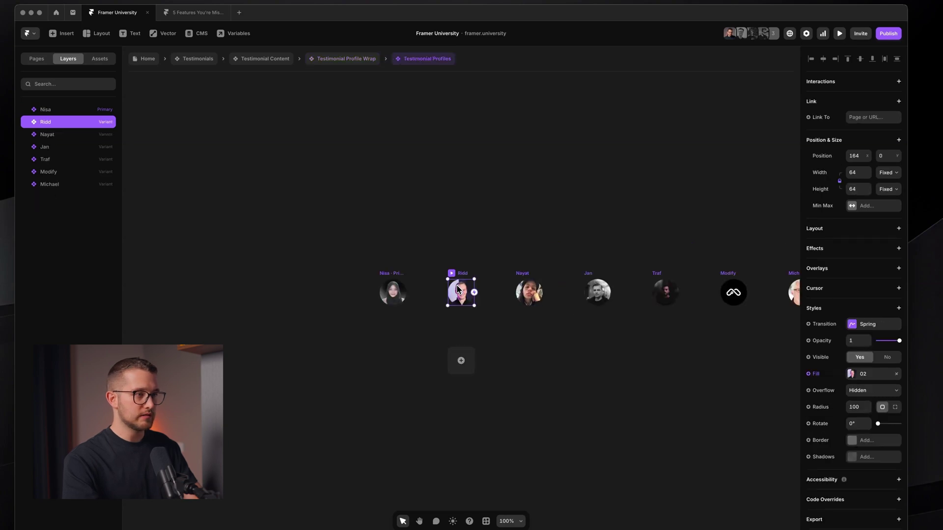
# Step: Check the profile photo's image fill alt text, then close the fill settings
pyautogui.click(851, 380)
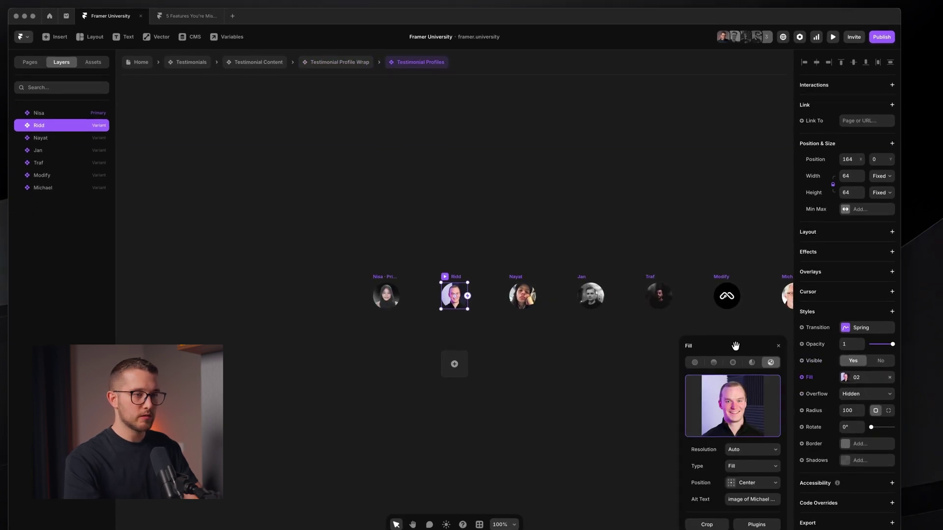
pyautogui.moveTo(735, 347); pyautogui.dragTo(666, 122)
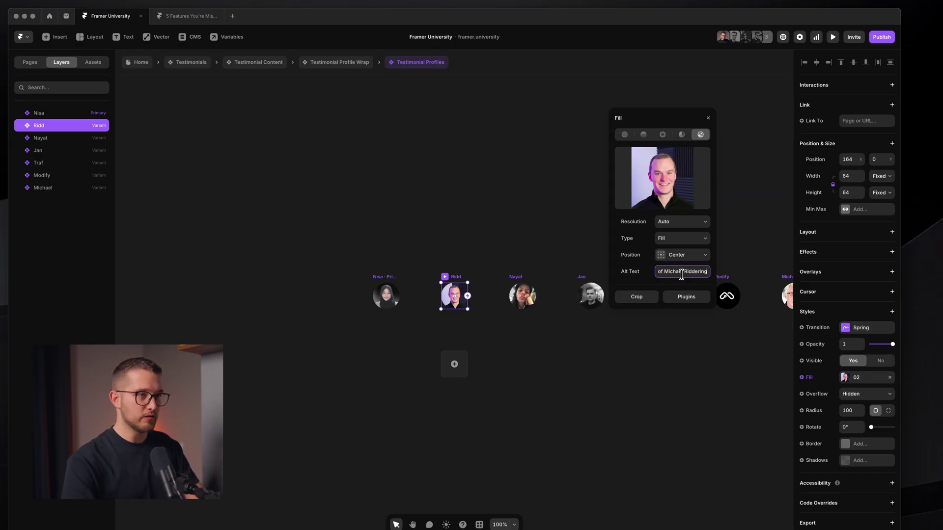
pyautogui.press('Escape')
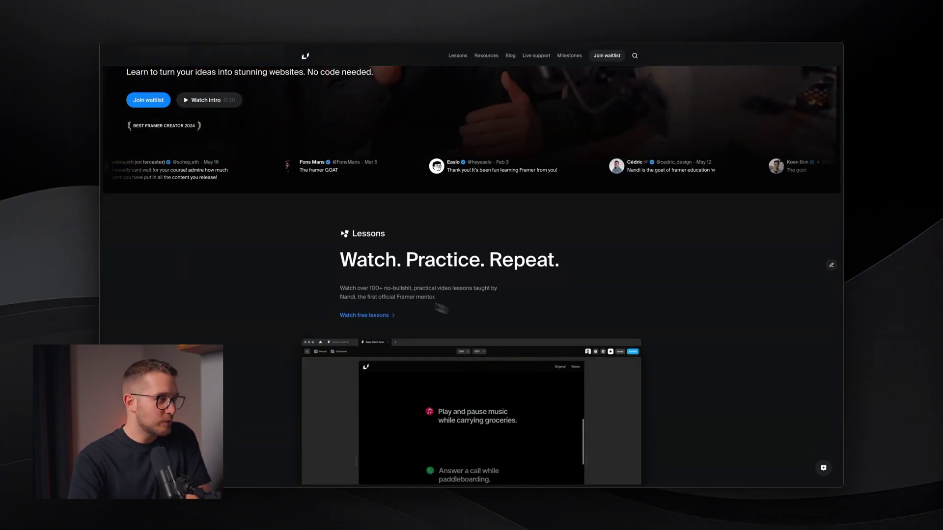
# Step: Scroll to the Lessons section, dismiss the address suggestions, and collapse the browser sidebar with Cmd+S
pyautogui.scroll(-1, 491, 307)
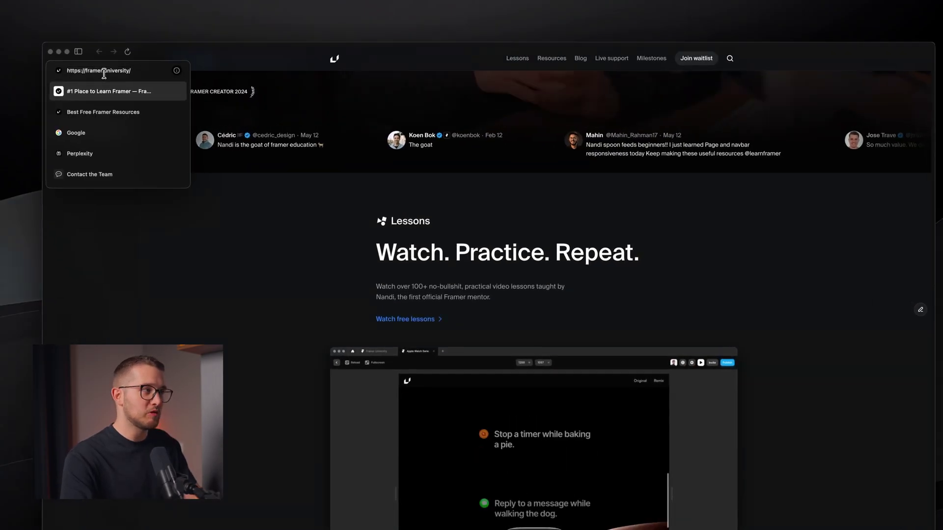
pyautogui.click(384, 244)
pyautogui.press('super+s')
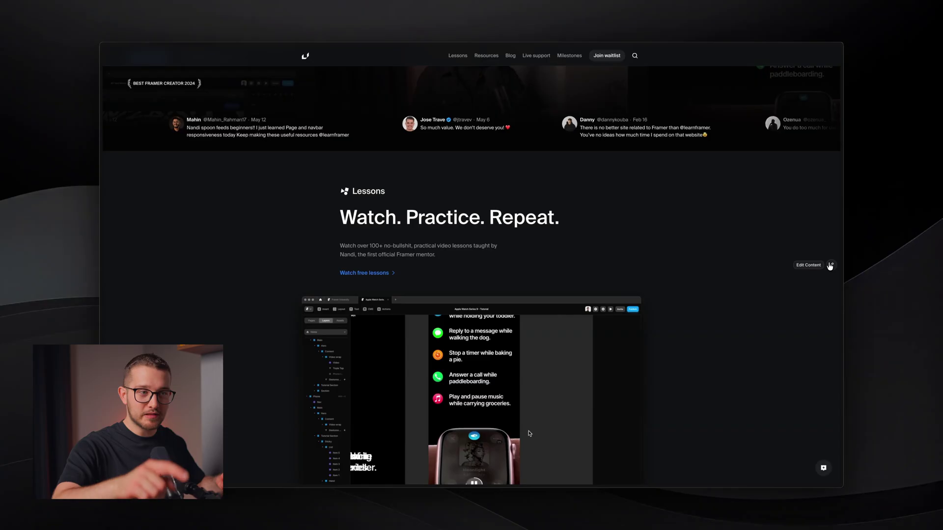
# Step: Enter on-page content editing and inspect the embedded lesson video's settings
pyautogui.click(846, 265)
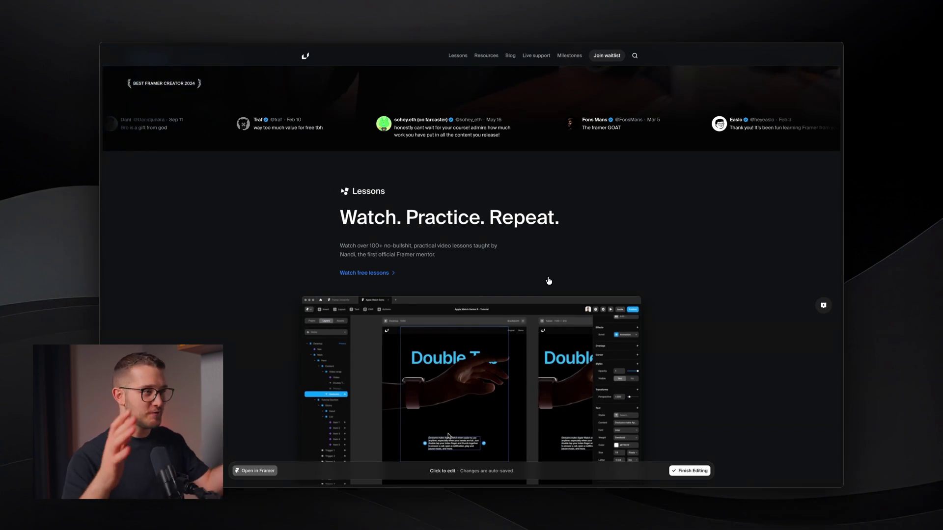
pyautogui.scroll(-1, 540, 285)
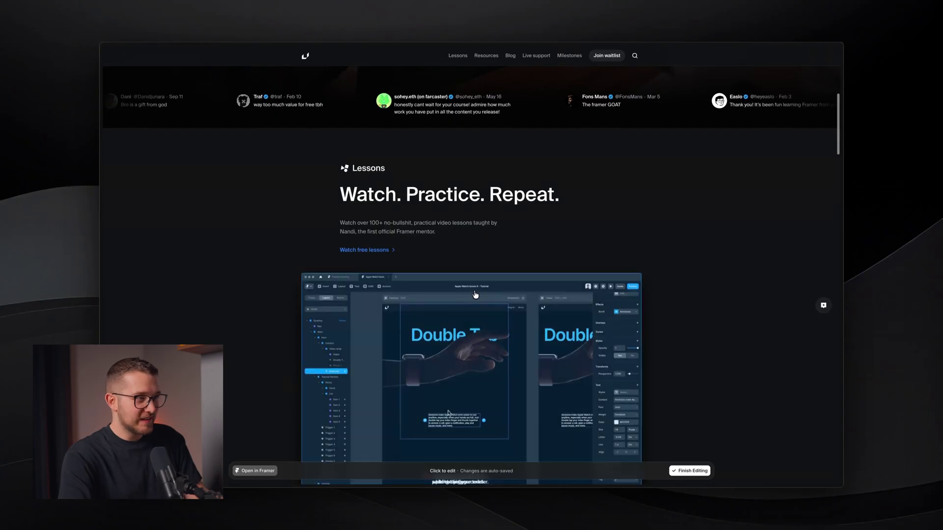
pyautogui.click(490, 284)
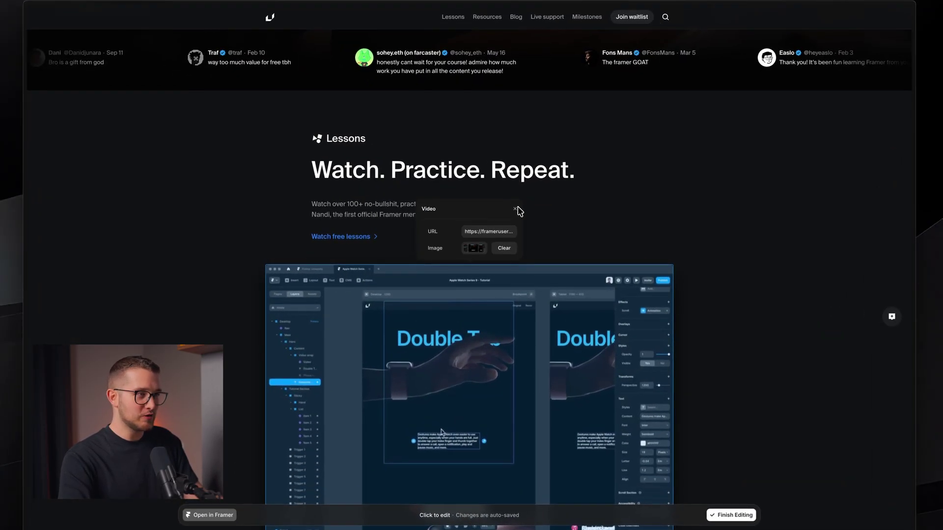
pyautogui.click(515, 209)
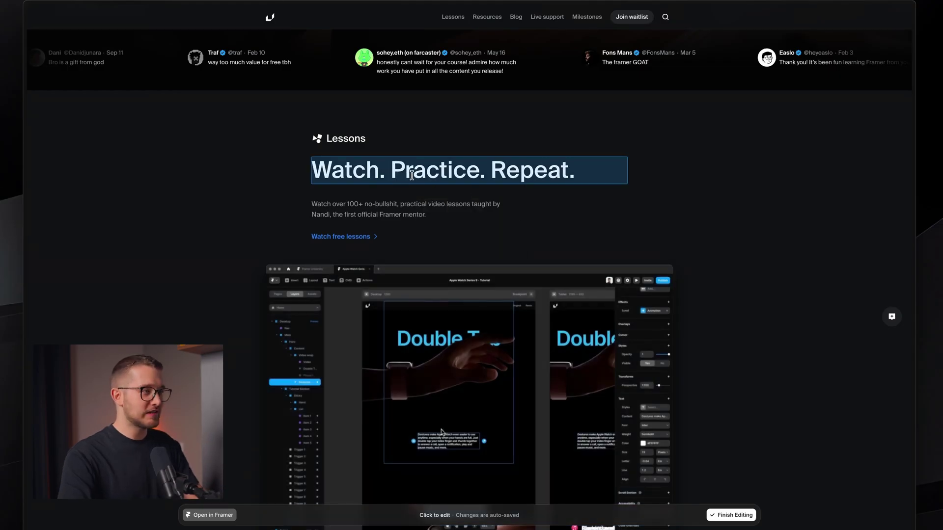
# Step: Append 'And more.' to the Lessons heading and save the on-page edits
pyautogui.click(411, 175)
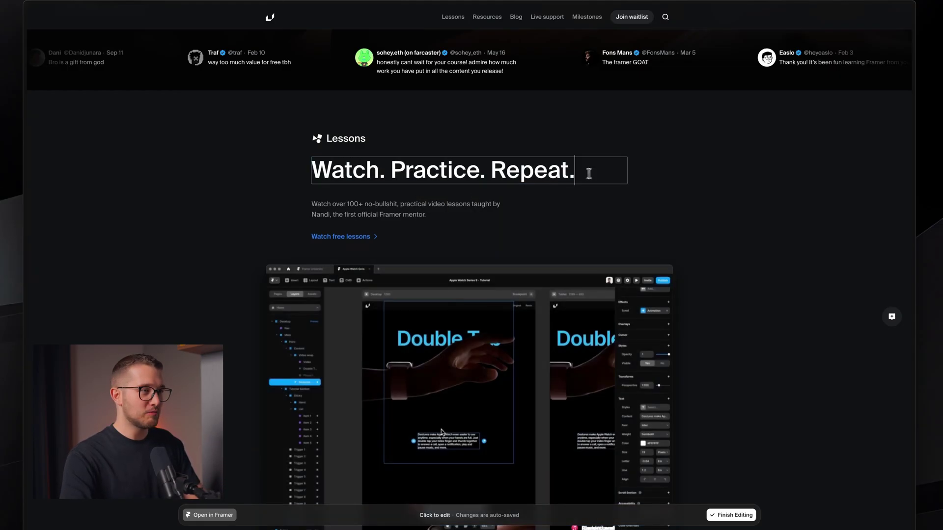
pyautogui.write('And more.')
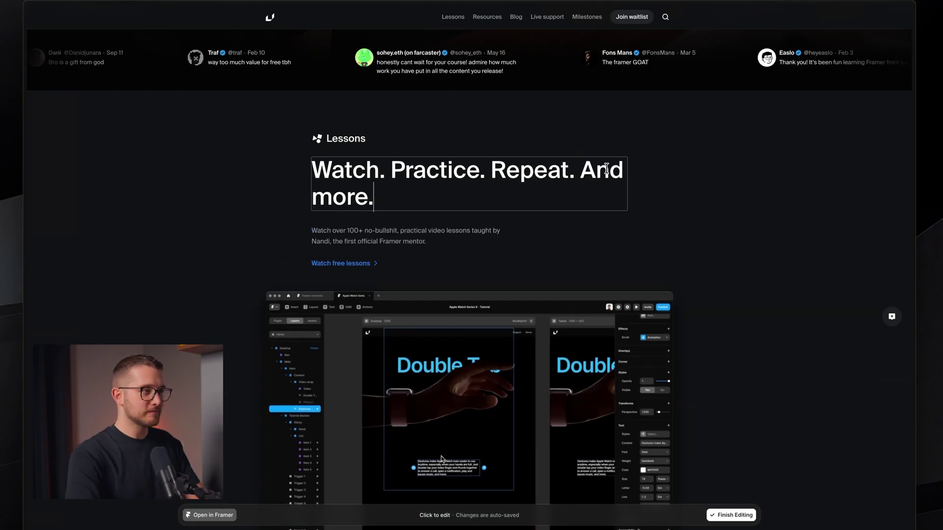
pyautogui.press('Escape')
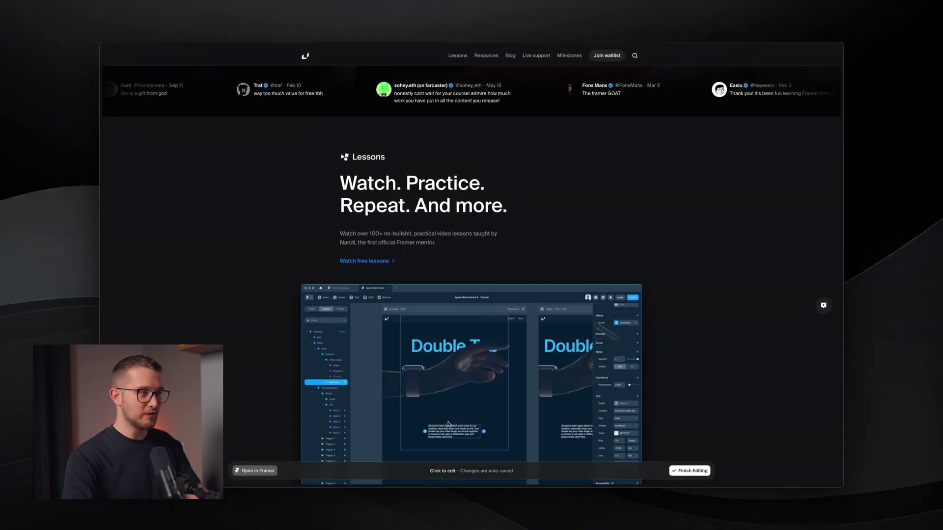
pyautogui.click(689, 470)
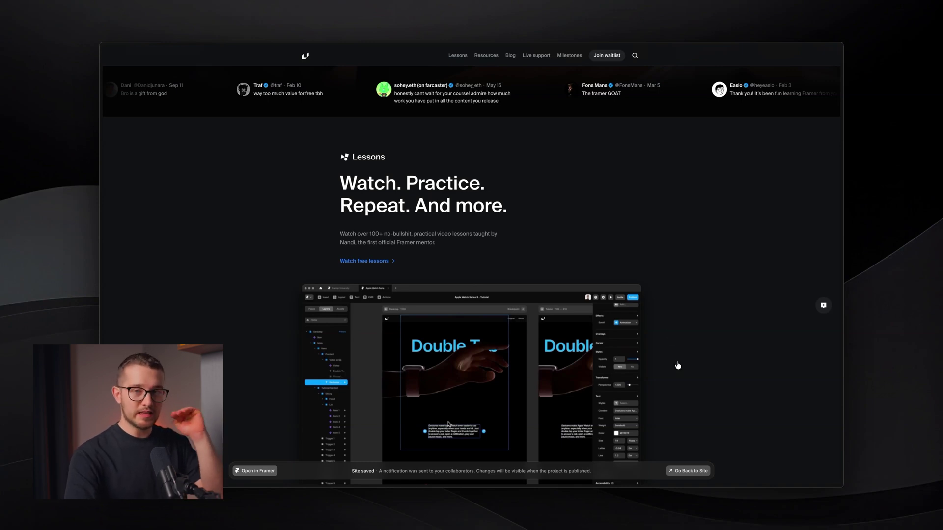
pyautogui.press('super+Tab')
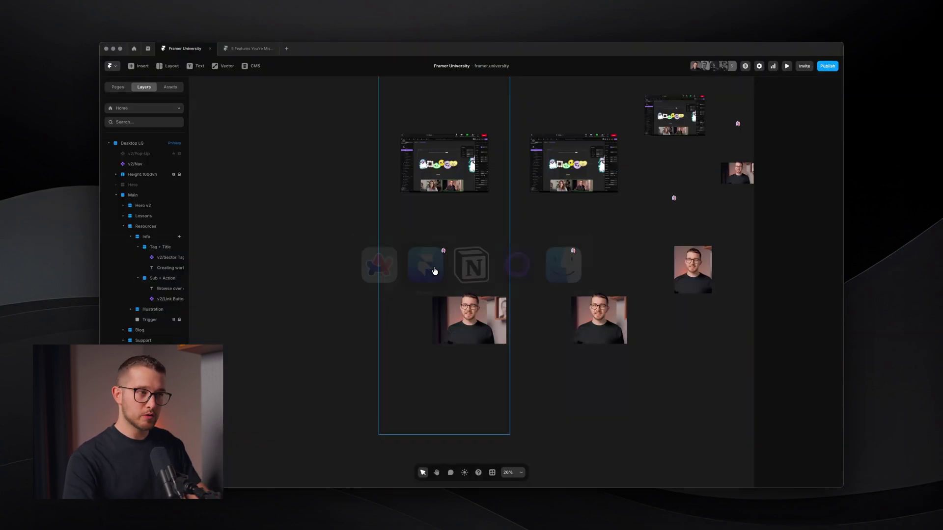
pyautogui.click(860, 64)
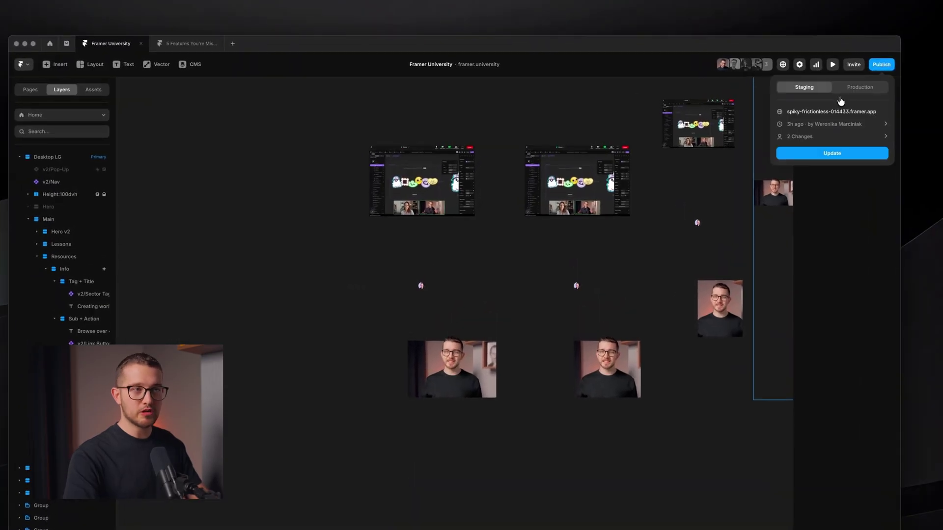
pyautogui.click(720, 261)
pyautogui.press('super+Tab')
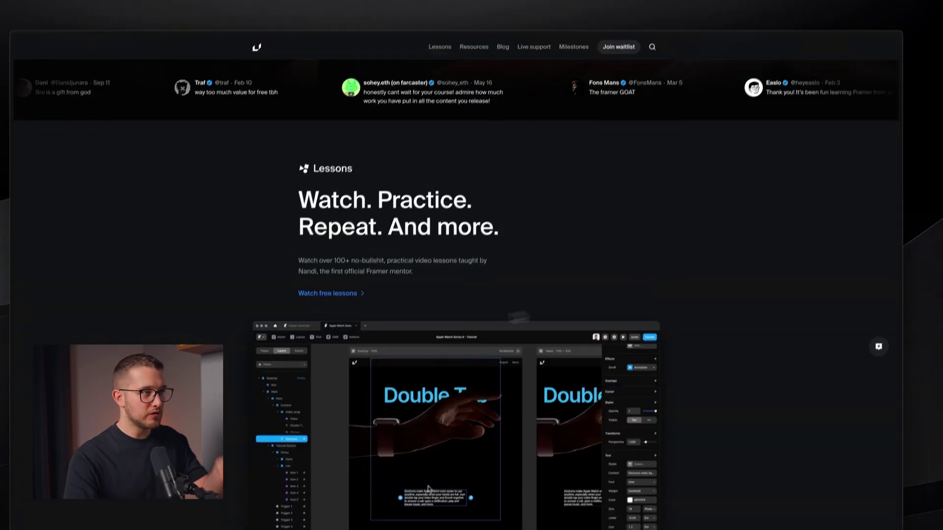
# Step: Scroll the live site, switch to the Framer editor to look over the page, and return
pyautogui.scroll(-3, 667, 275)
pyautogui.scroll(-2, 468, 280)
pyautogui.scroll(6, 480, 291)
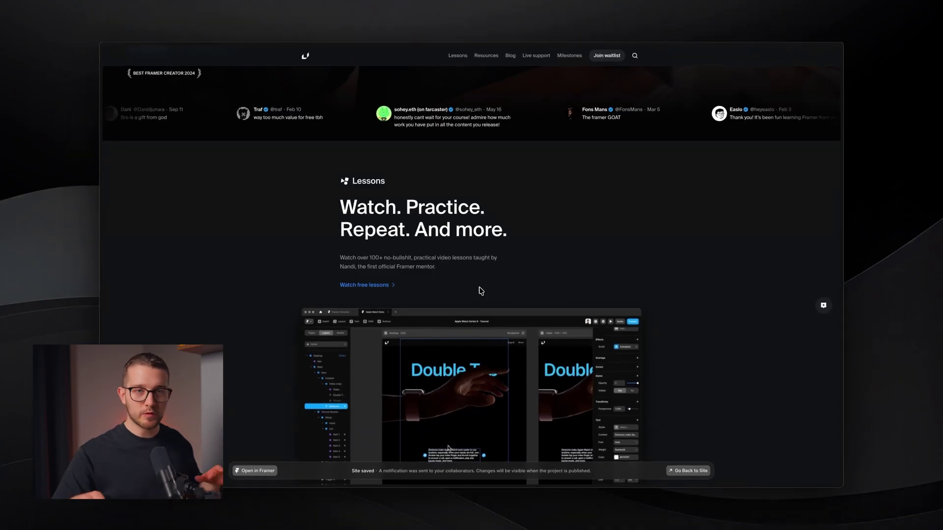
pyautogui.press('super+Tab')
pyautogui.scroll(5, 480, 304)
pyautogui.scroll(3, 443, 189)
pyautogui.scroll(-5, 441, 197)
pyautogui.scroll(4, 435, 217)
pyautogui.scroll(-3, 448, 366)
pyautogui.scroll(5, 448, 366)
pyautogui.press('super+Tab')
# Step: Dismiss the Site saved notice near the Blog section and scroll back to the Lessons heading
pyautogui.scroll(-5, 464, 328)
pyautogui.scroll(-4, 465, 328)
pyautogui.scroll(-5, 465, 329)
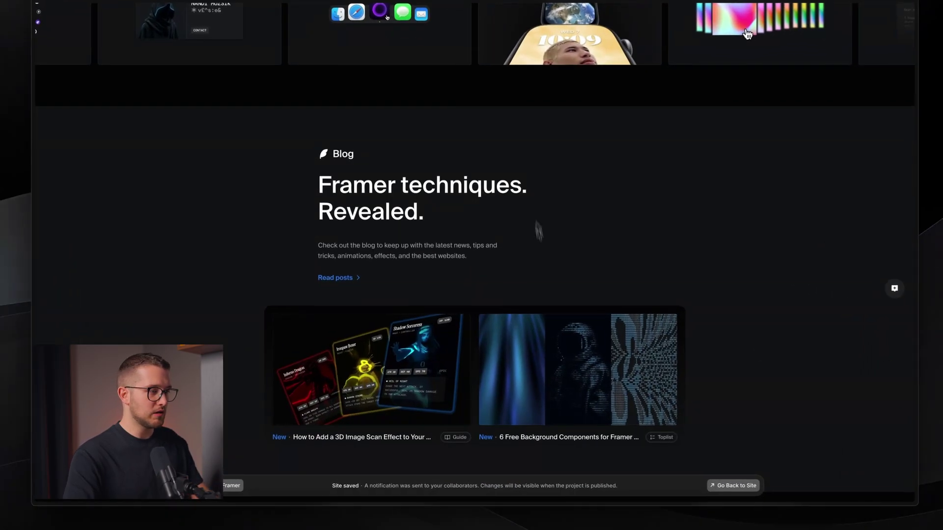
pyautogui.click(737, 475)
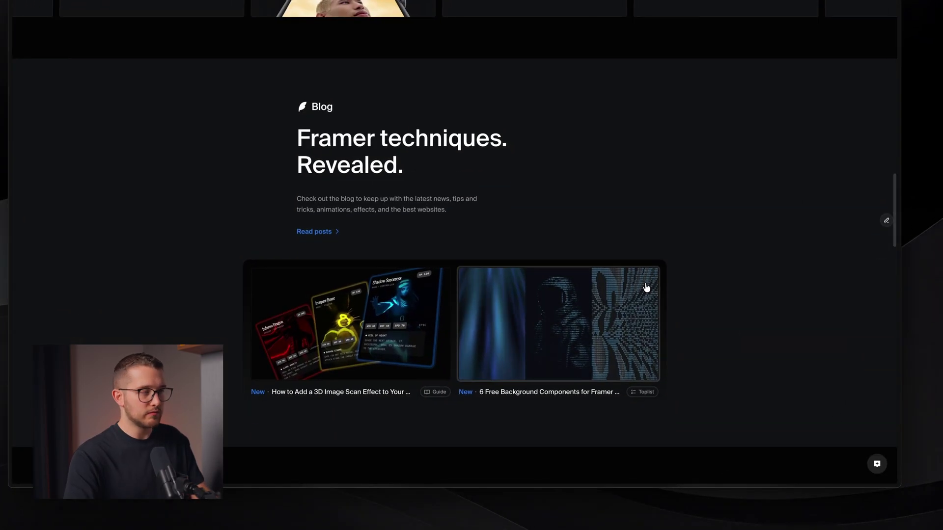
pyautogui.scroll(15, 650, 268)
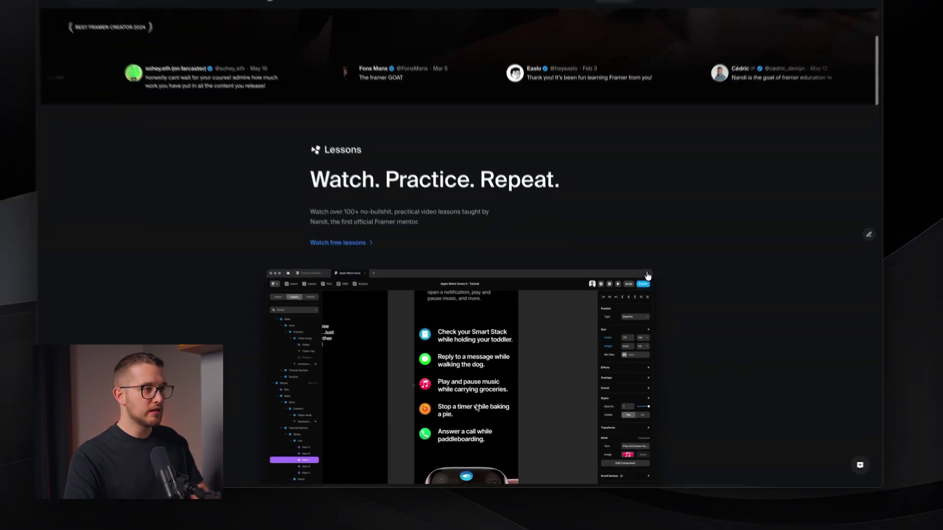
pyautogui.scroll(-3, 651, 265)
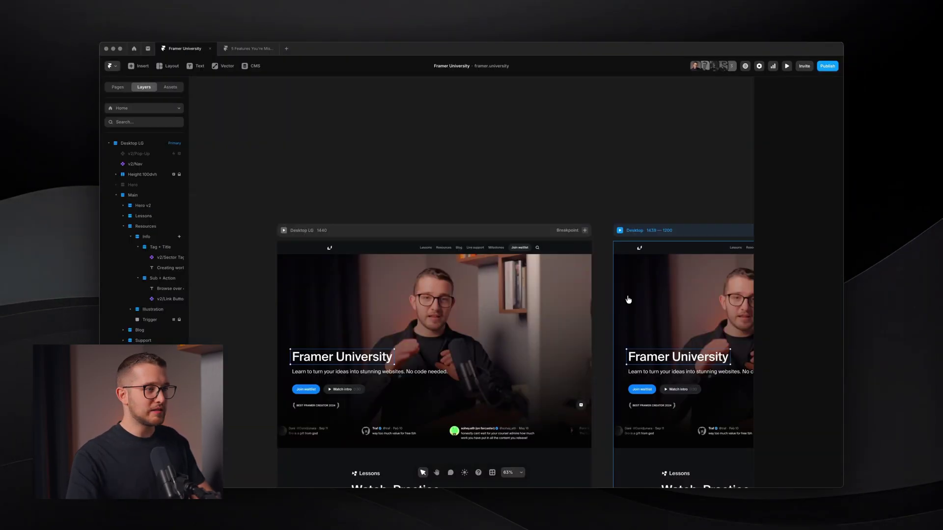